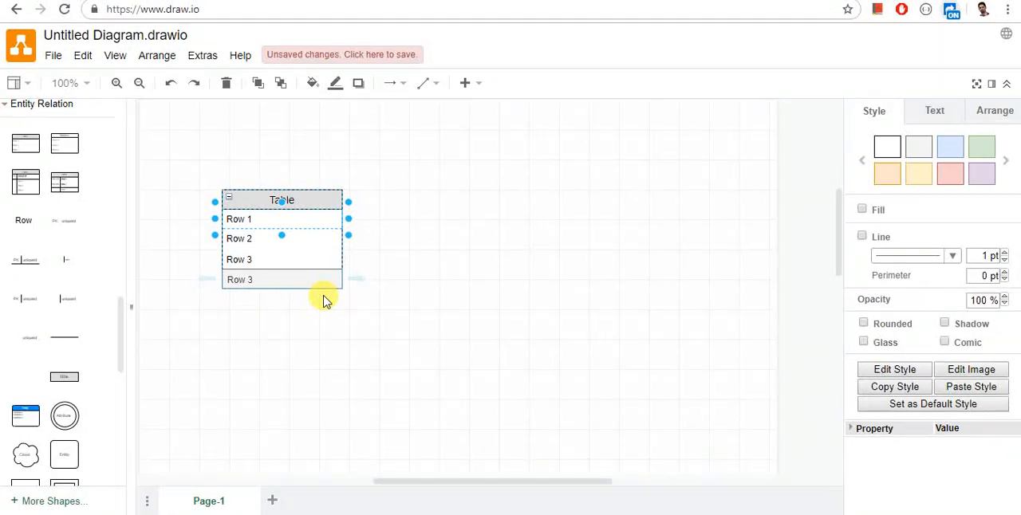
Step: Title the table "products"
double_click(302, 198)
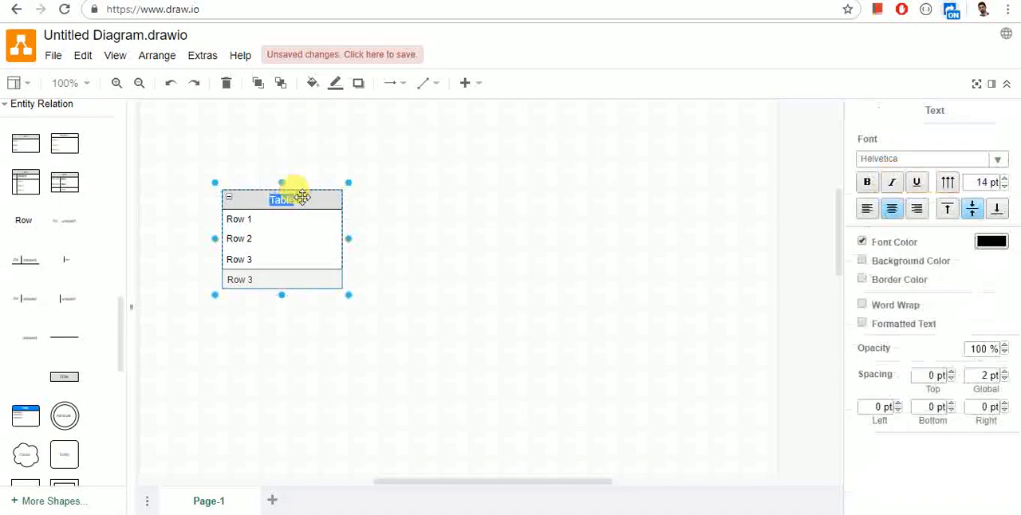
text(Pr)
key(BackSpace)
key(BackSpace)
text(products)
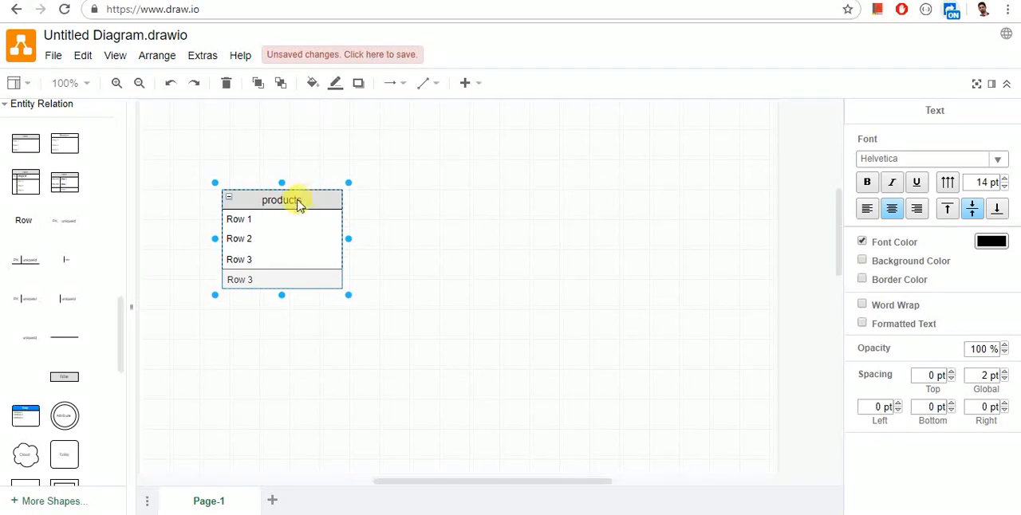
Step: Rename the first row of the products table "id" and apply the light red style to it
click(272, 219)
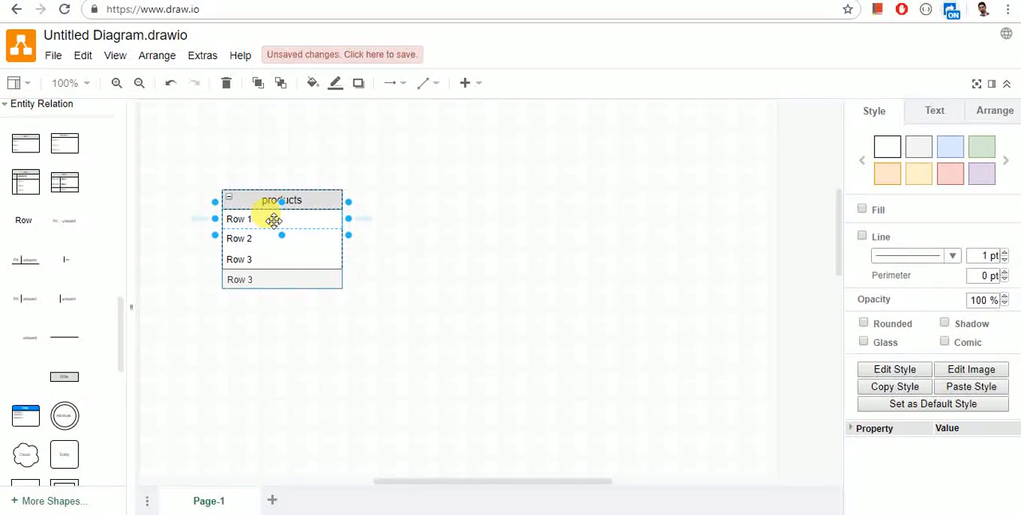
text(id)
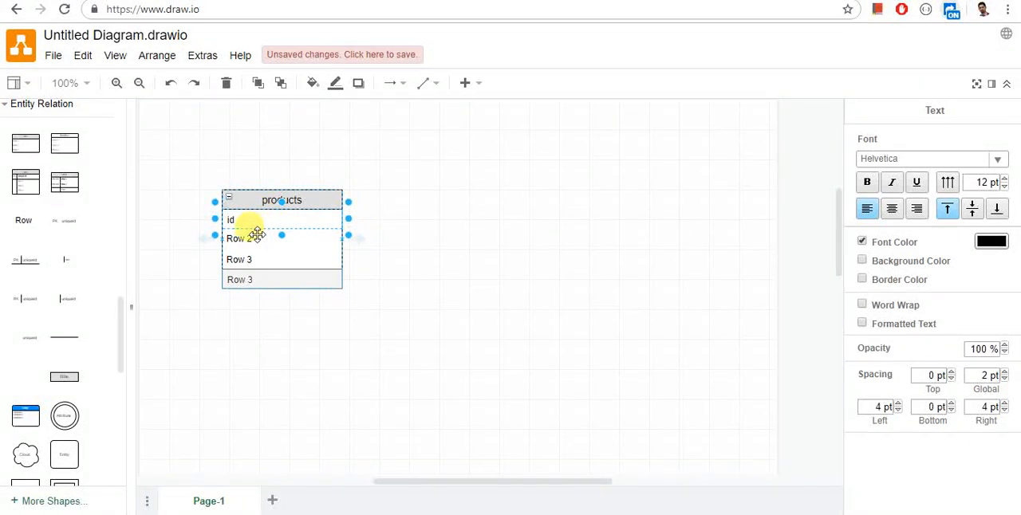
click(255, 238)
click(256, 219)
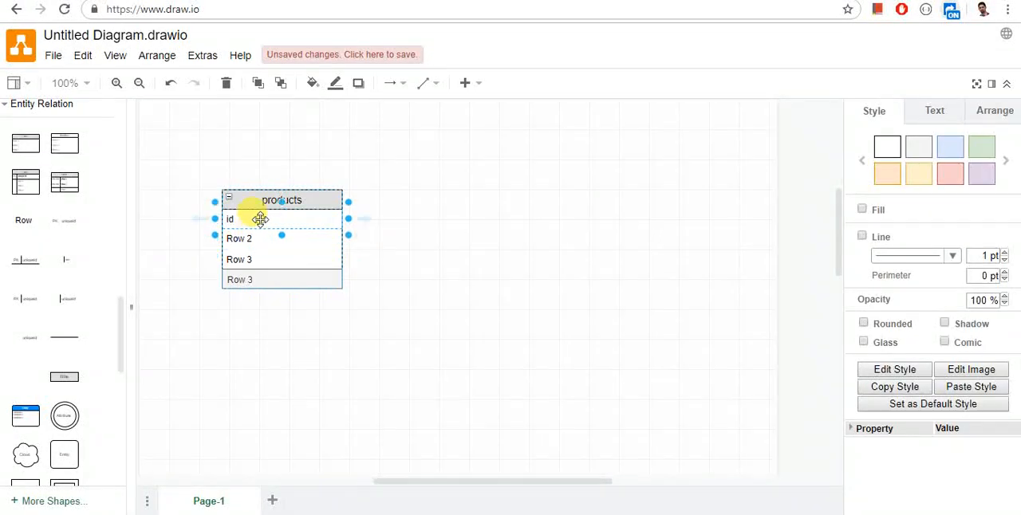
click(949, 175)
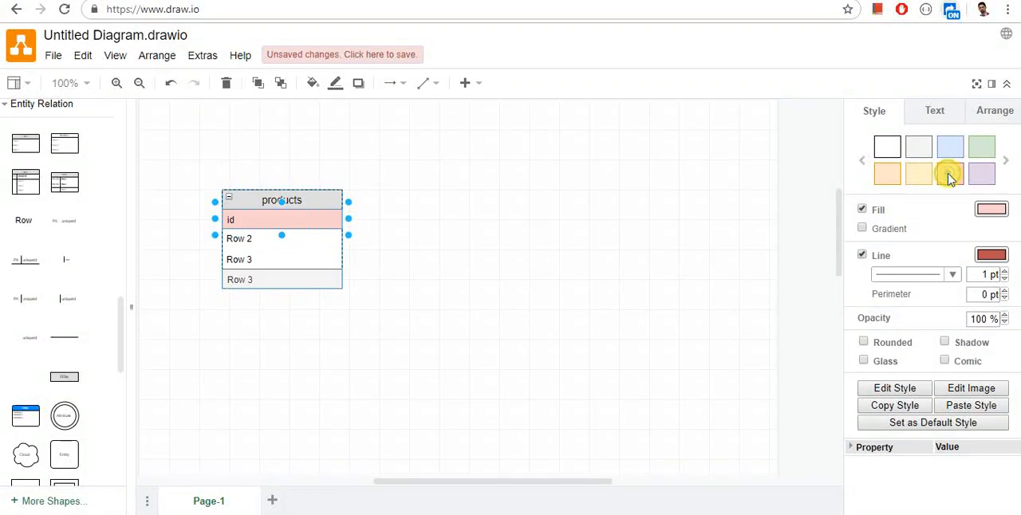
Step: Rename the second and third rows of the products table "name" and "price"
click(251, 242)
text(name)
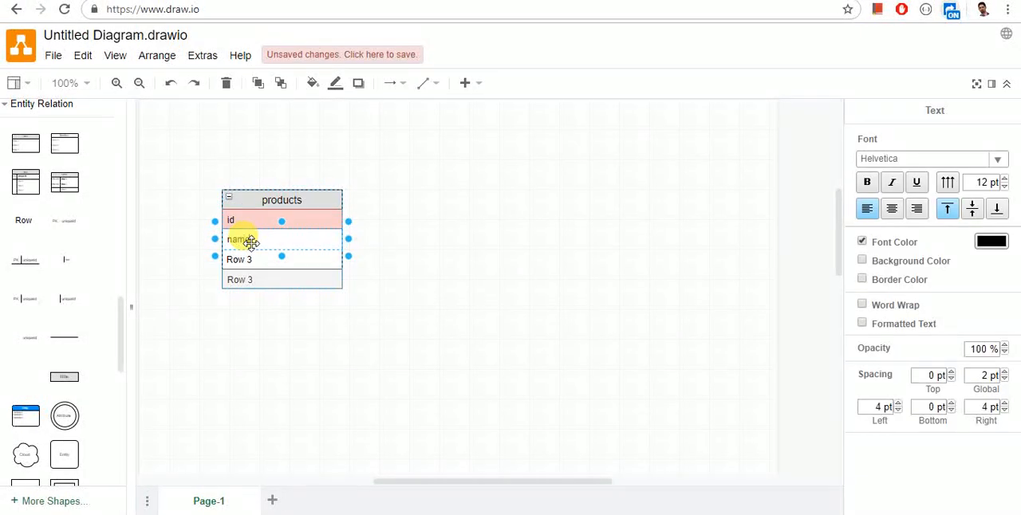
click(248, 259)
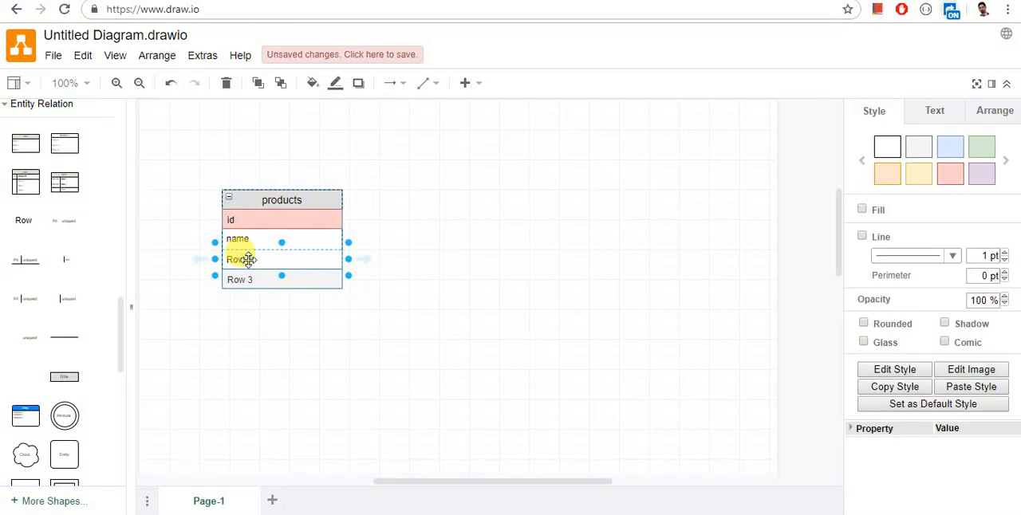
double_click(248, 259)
text(price)
Step: Duplicate the grey bottom row of the products table and label the copy "des"
click(242, 278)
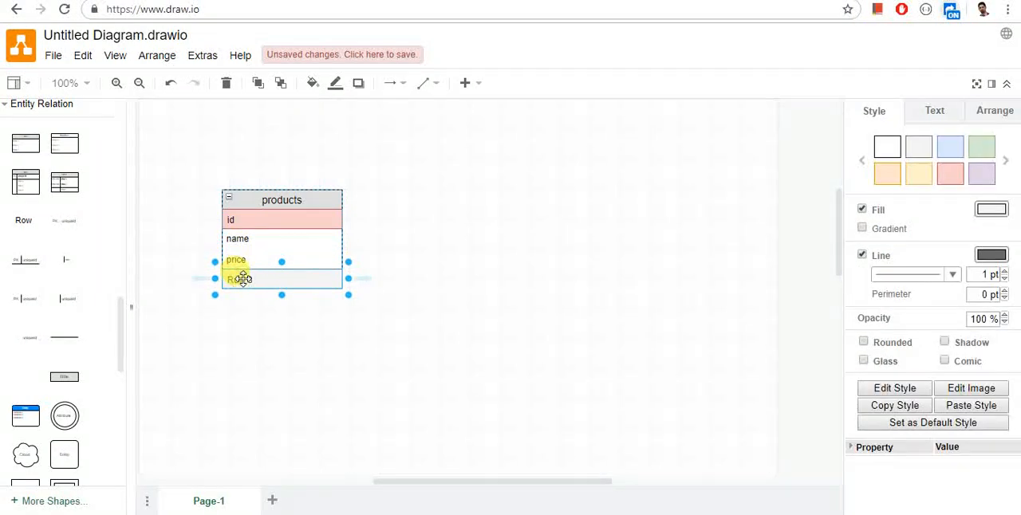
click(359, 279)
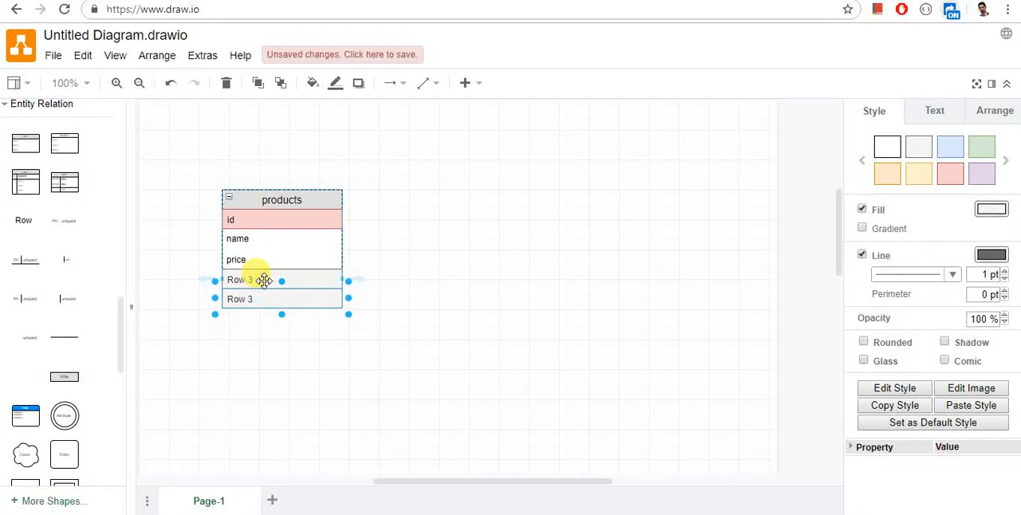
text(des)
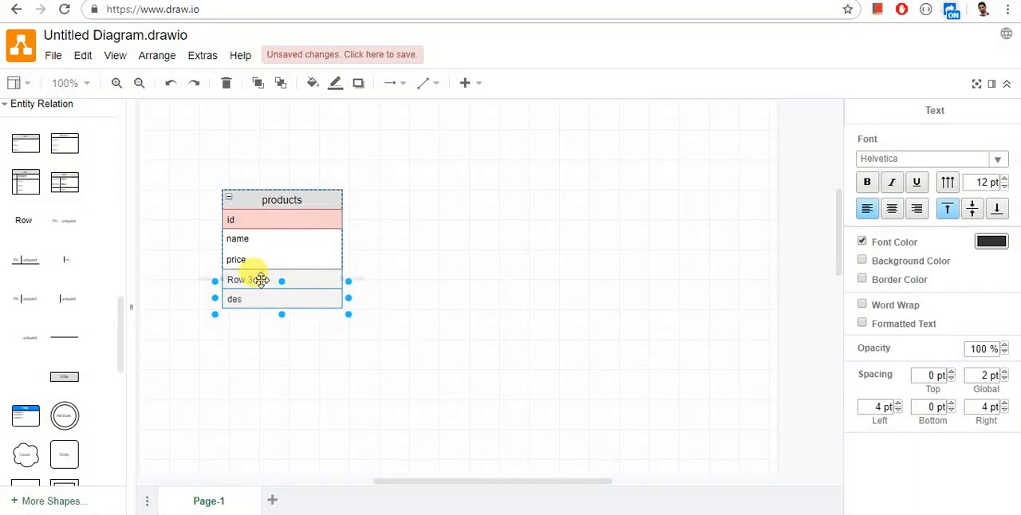
Step: Rename the grey row directly below "price" in the products table "description"
click(257, 278)
double_click(257, 279)
text(des)
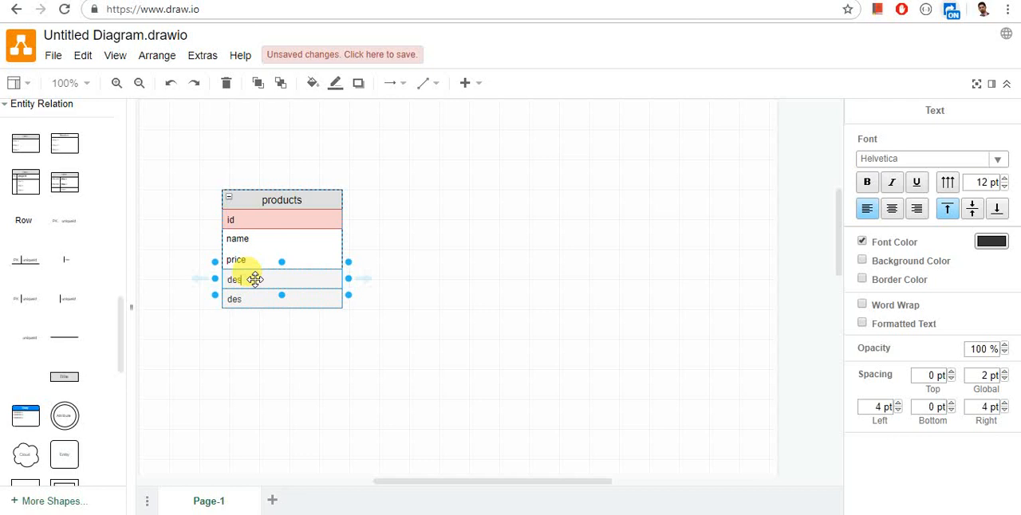
text(cription)
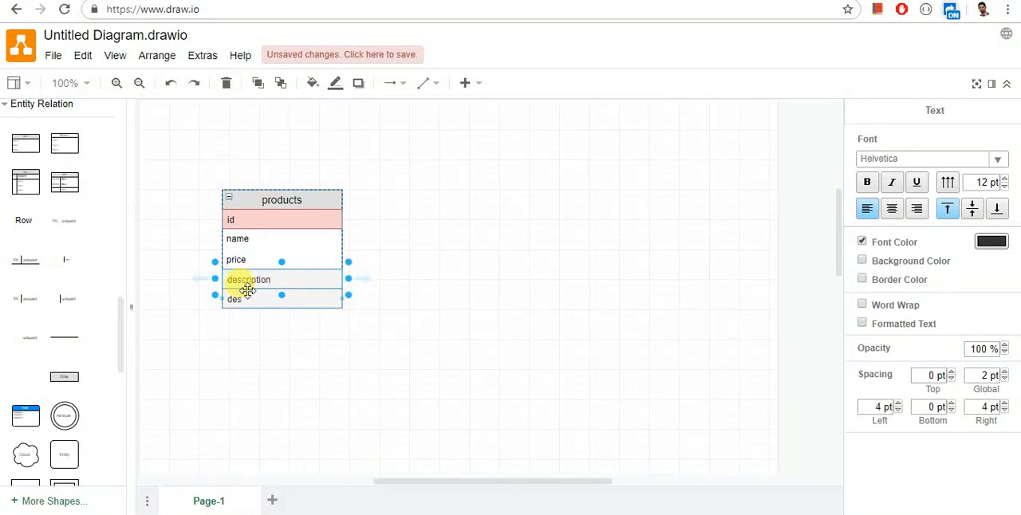
Step: Delete the extra "des" row from the bottom of the products table
click(244, 299)
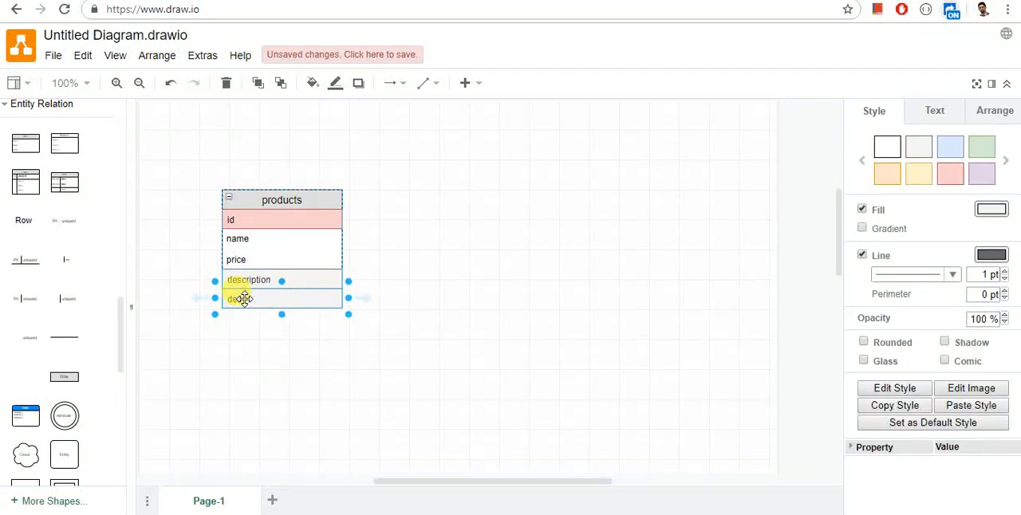
key(Delete)
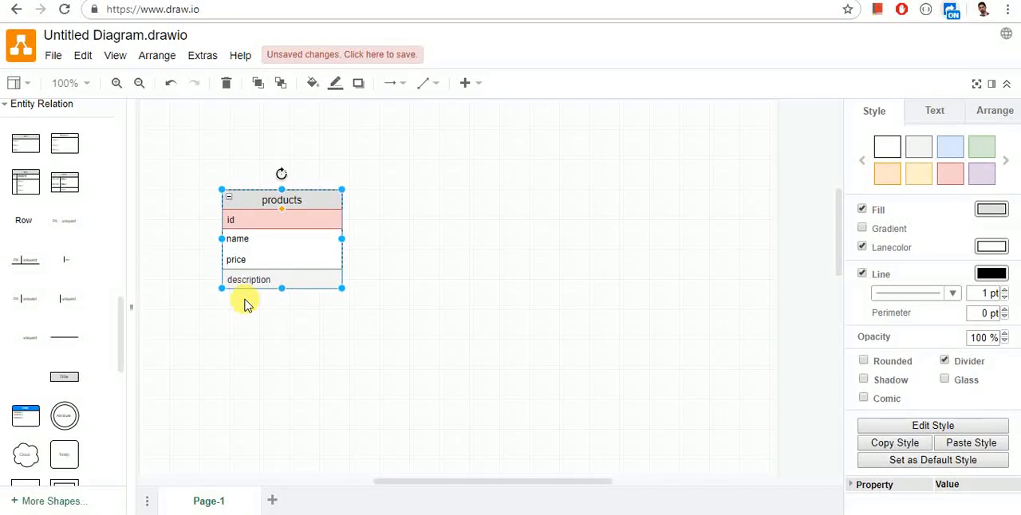
click(273, 306)
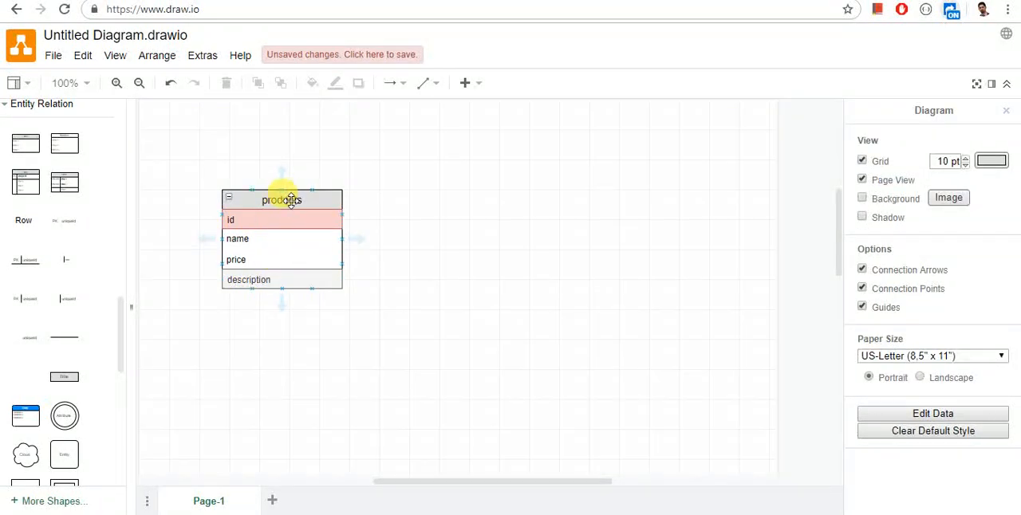
Step: Move the products table to the right across the page and place a new three-row table to its left
drag(285, 197, 594, 215)
click(269, 213)
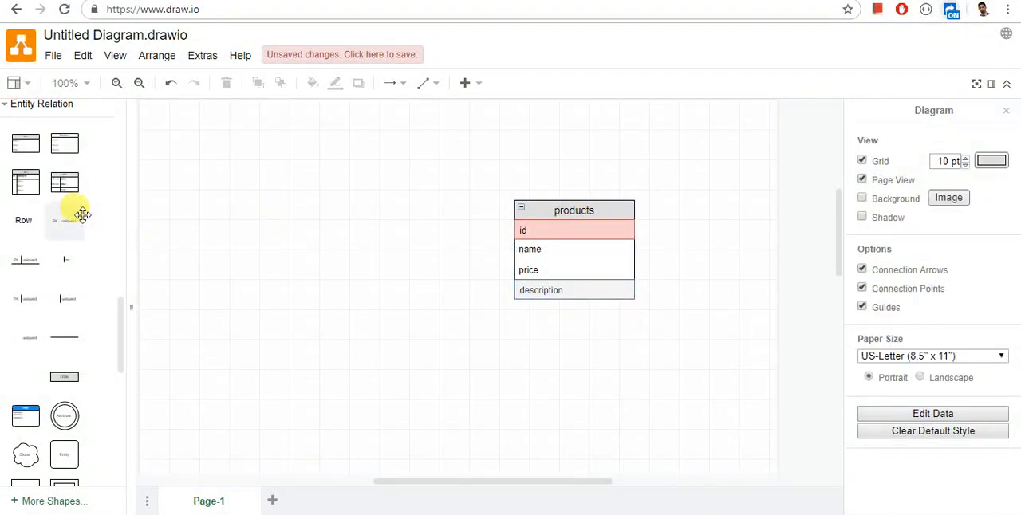
click(25, 143)
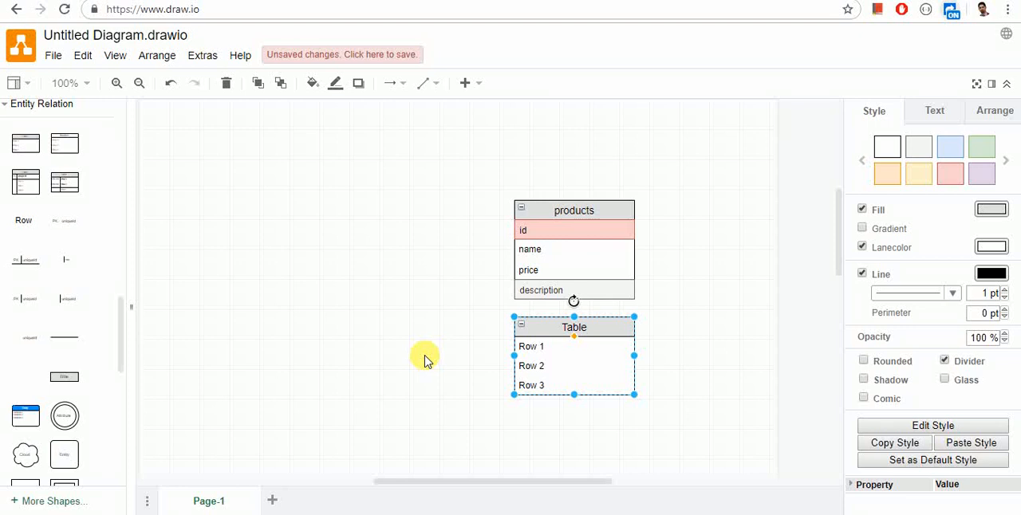
drag(548, 323, 285, 199)
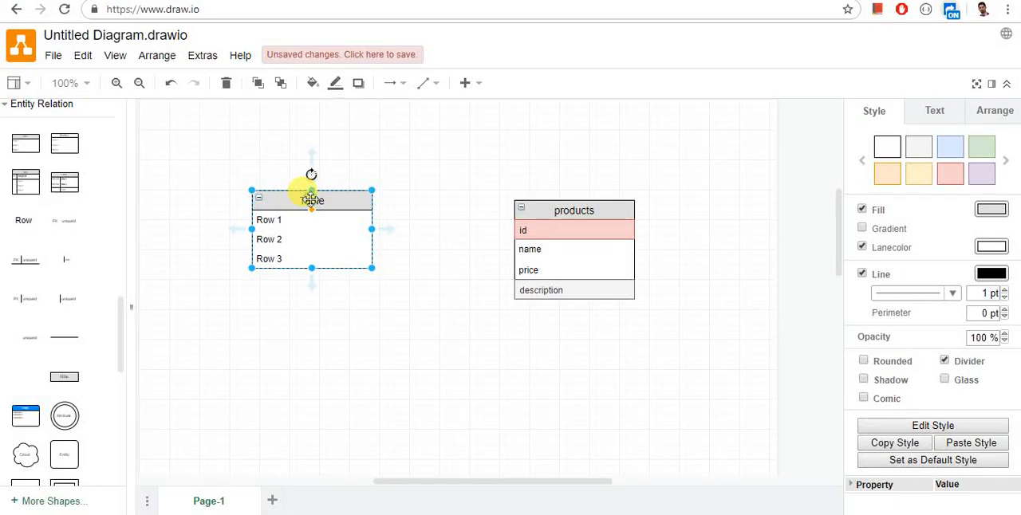
Step: Title the new table "customer" and rename its first row "id"
double_click(311, 200)
text(customer)
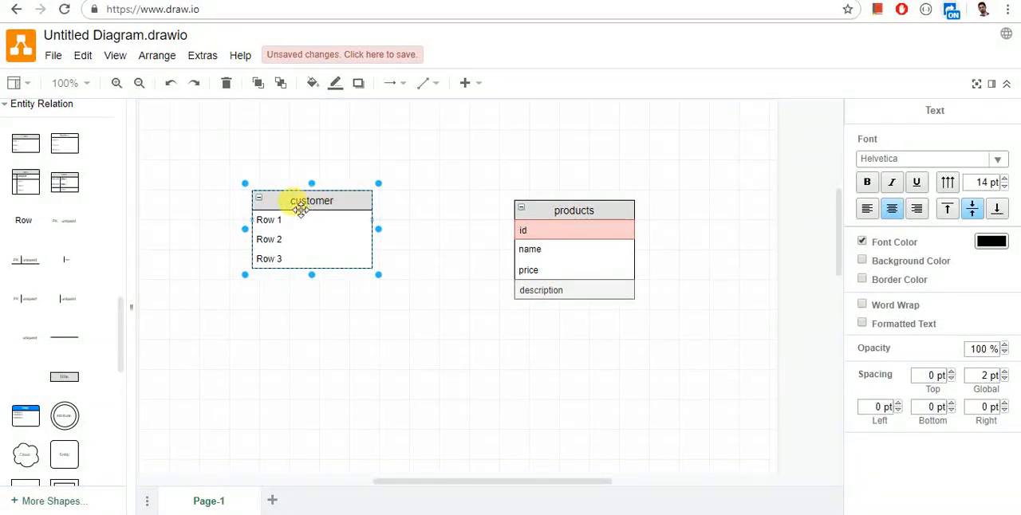
click(290, 219)
text(id)
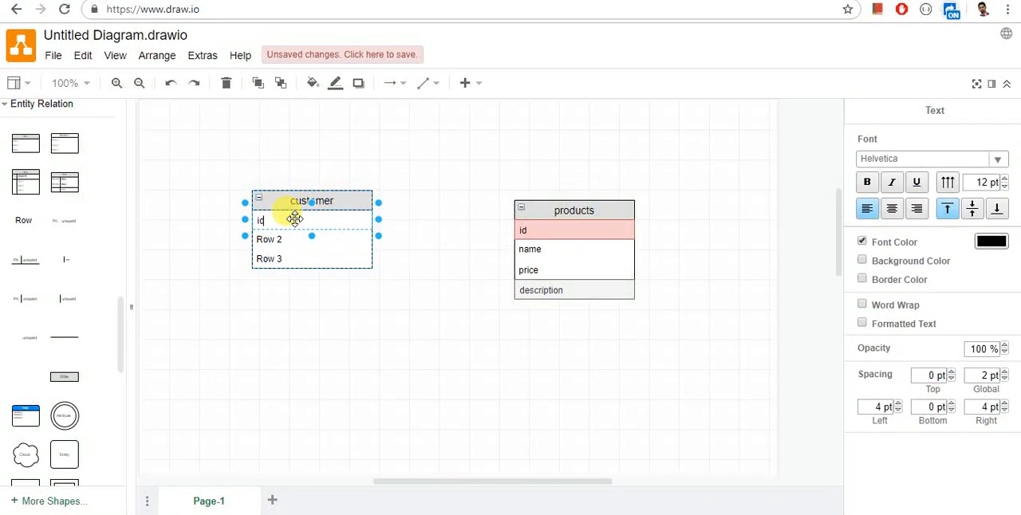
click(313, 260)
drag(311, 268, 316, 318)
key(ctrl+z)
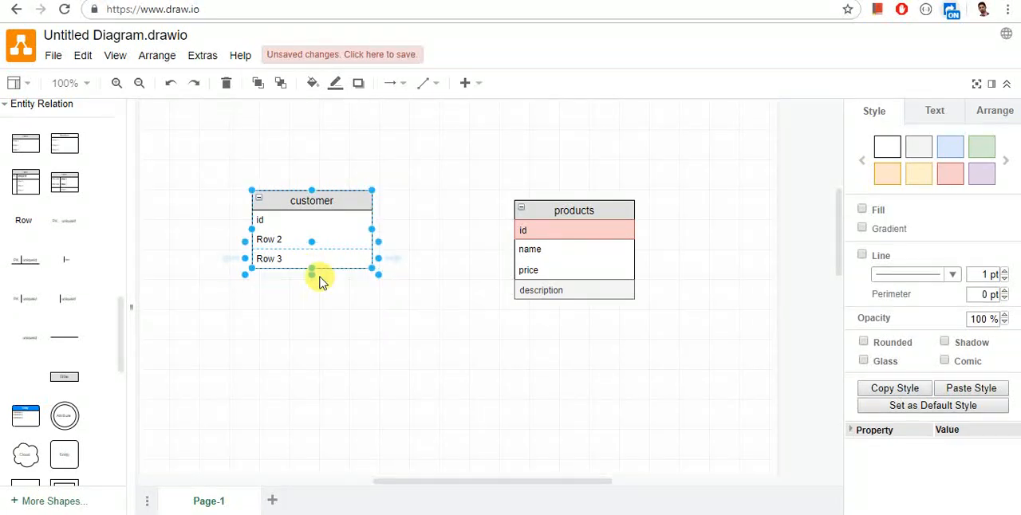
Step: Rename the second and third rows of the customer table "name" and "tel"
click(283, 238)
double_click(285, 240)
text(name)
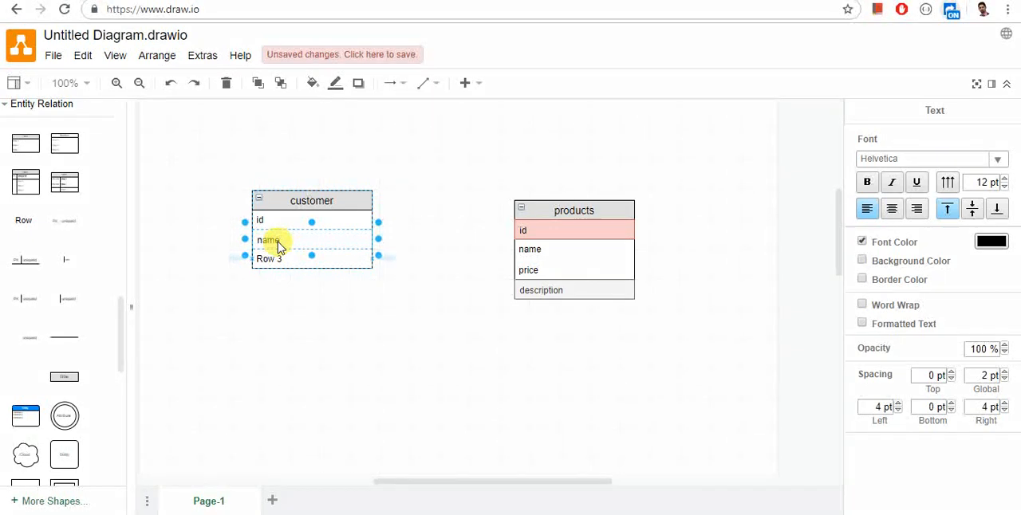
click(271, 259)
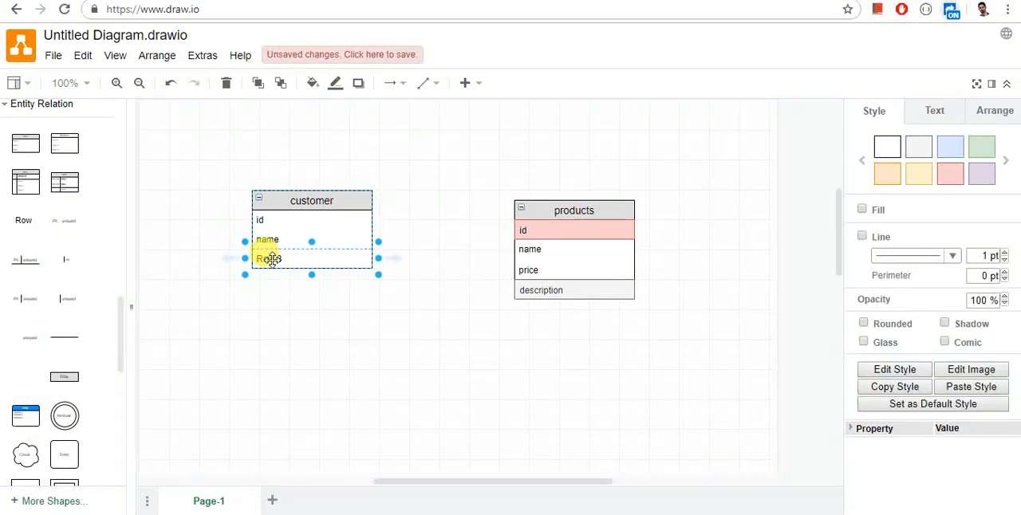
double_click(271, 258)
text(te)
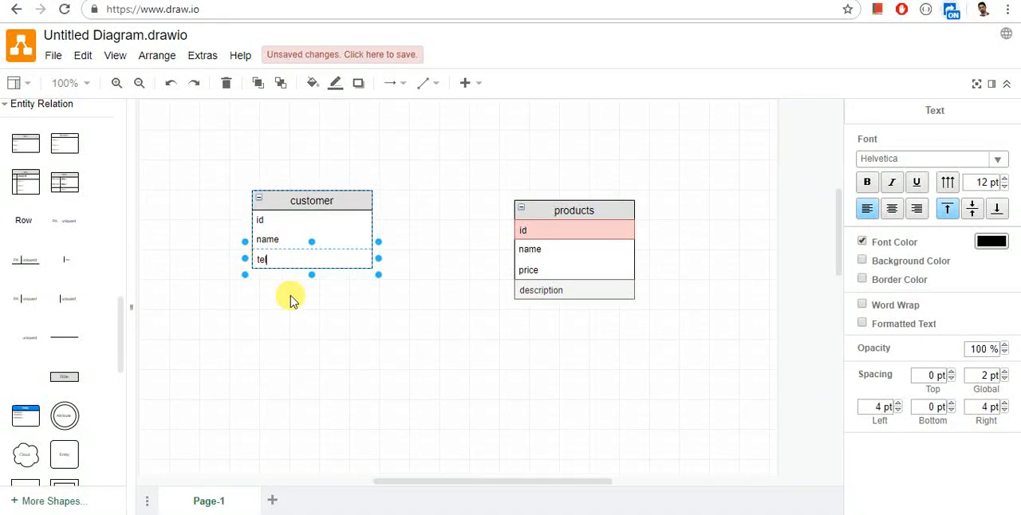
text(l)
Step: Duplicate the "tel" row in the customer table and rename the copy "city"
click(356, 258)
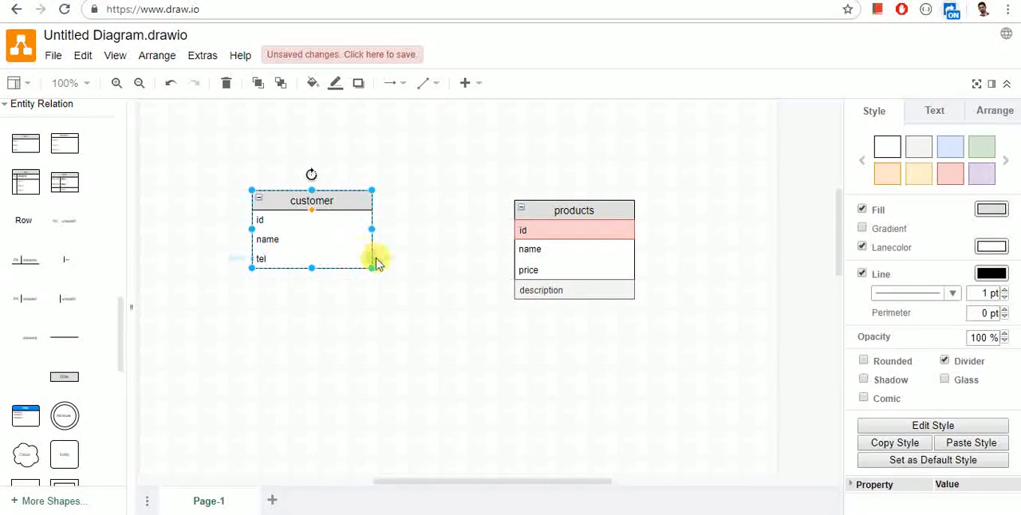
click(386, 259)
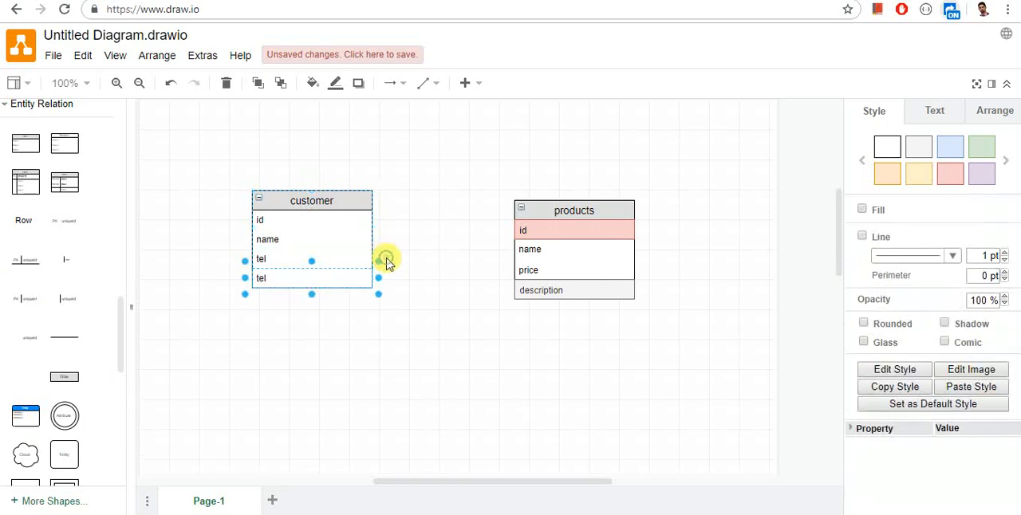
click(332, 276)
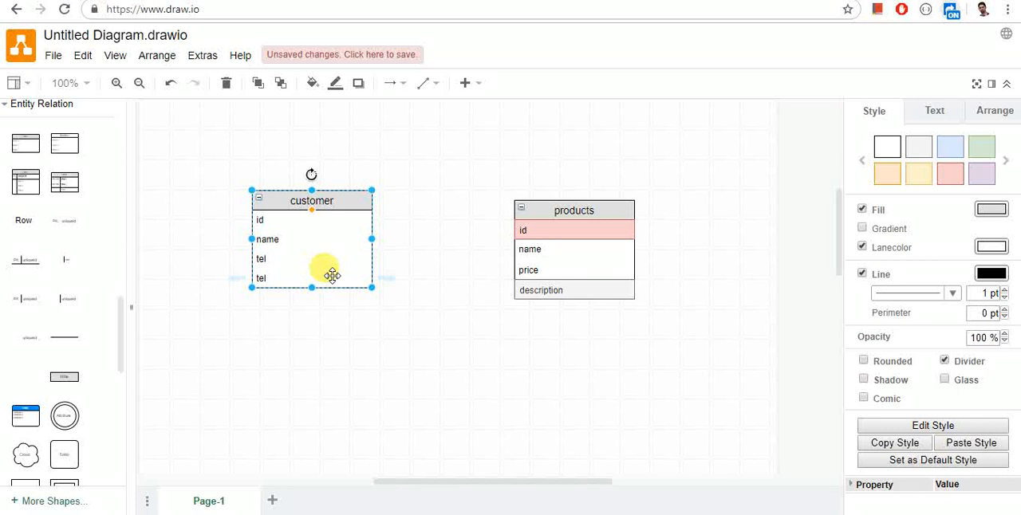
click(332, 275)
double_click(331, 275)
text(city)
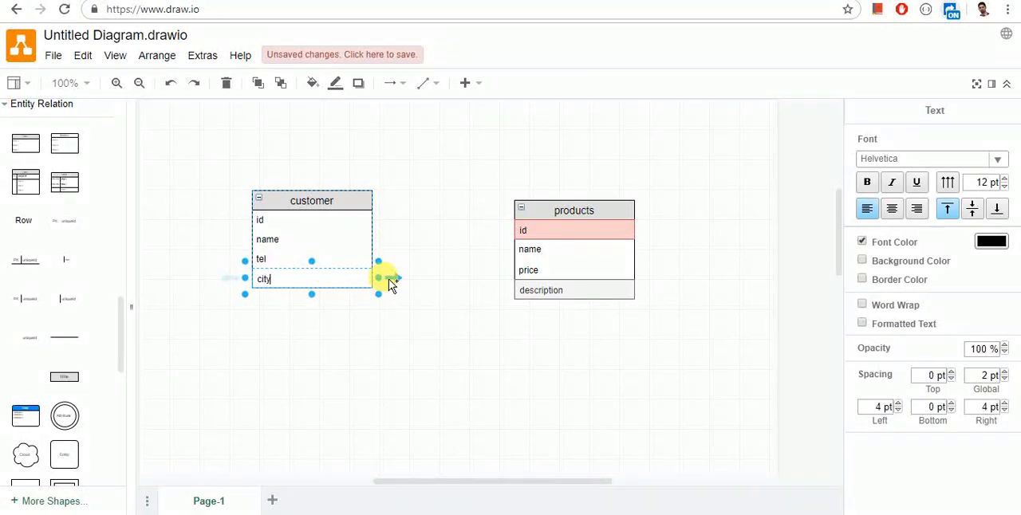
Step: Add an "address" row below "city" in the customer table and apply the light red style to its "id" row
click(389, 279)
double_click(295, 299)
text(a)
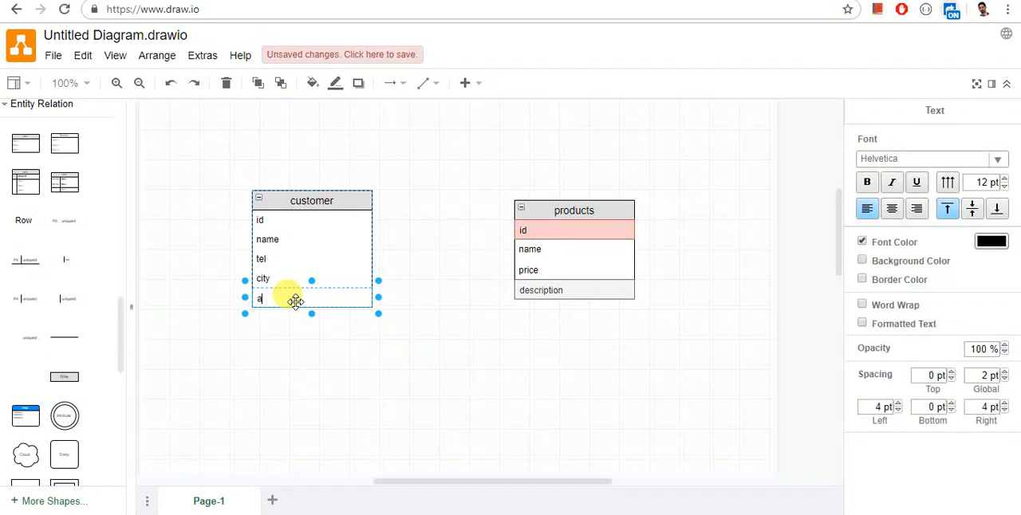
text(ddress)
click(292, 220)
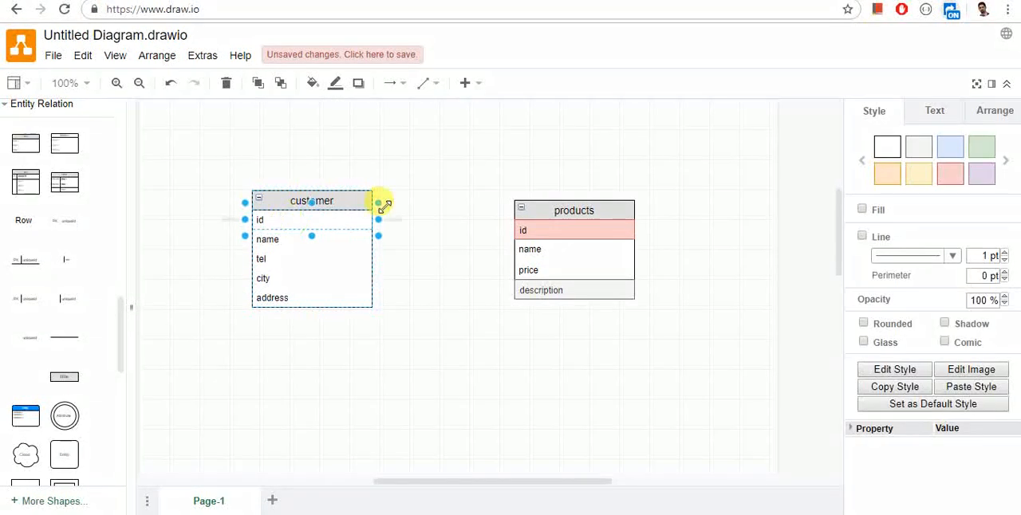
click(950, 172)
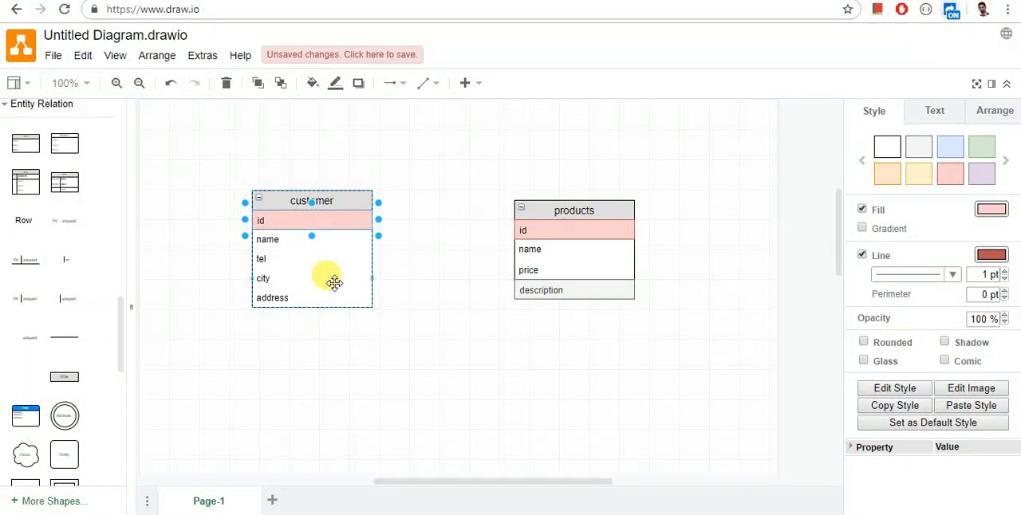
Step: Move the customer table slightly left and the products table further right to widen the gap between them
drag(330, 200, 295, 200)
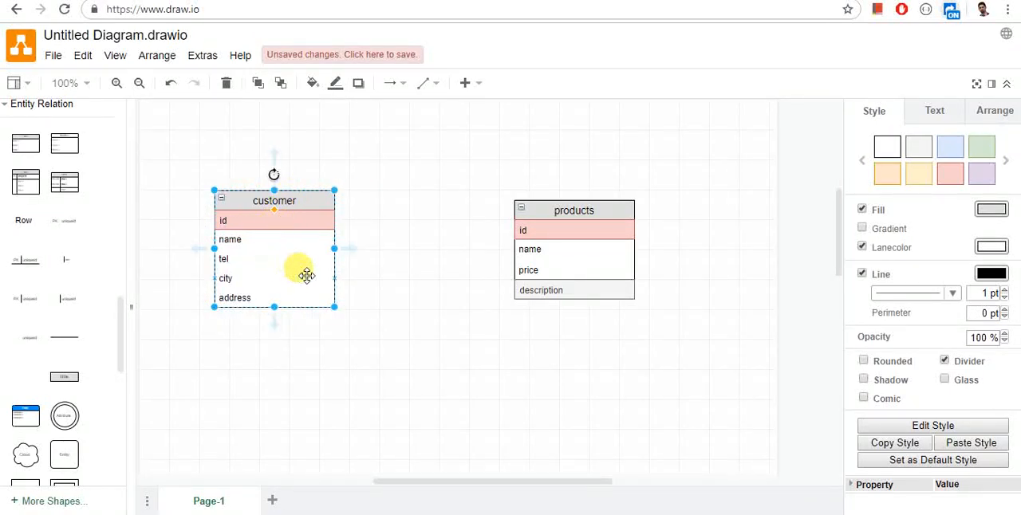
drag(546, 206, 664, 206)
click(391, 225)
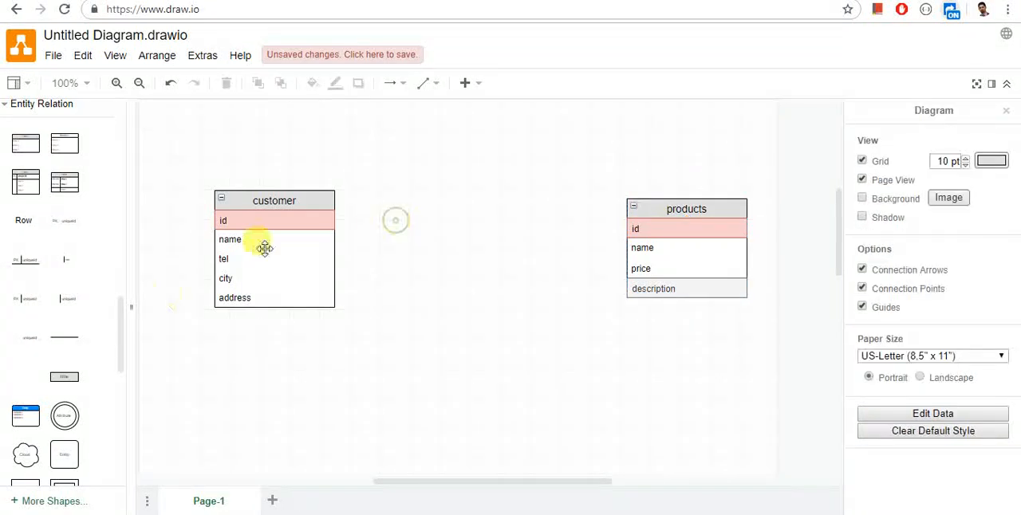
Step: Add a three-row table between the customer and products tables and title it "invoice"
click(19, 142)
drag(287, 341, 466, 202)
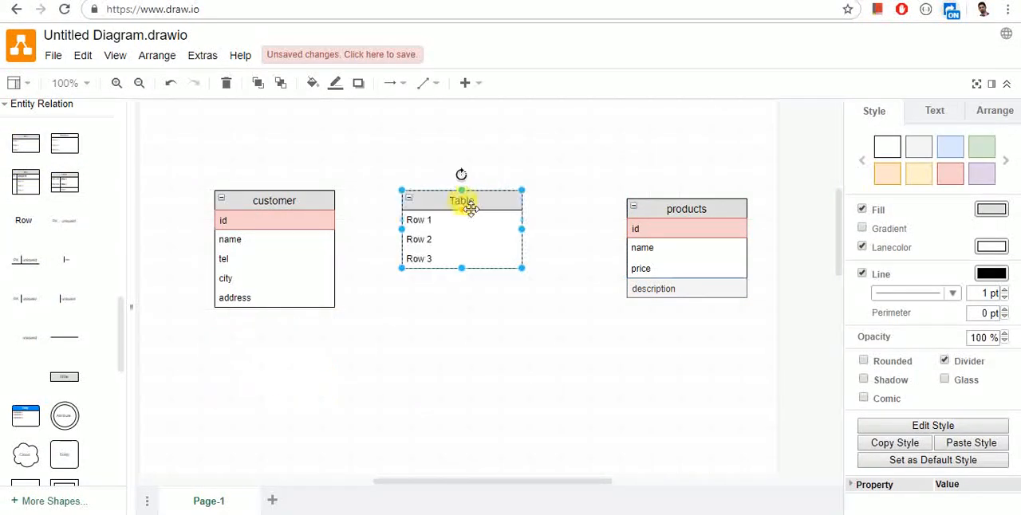
double_click(461, 204)
text(invoice)
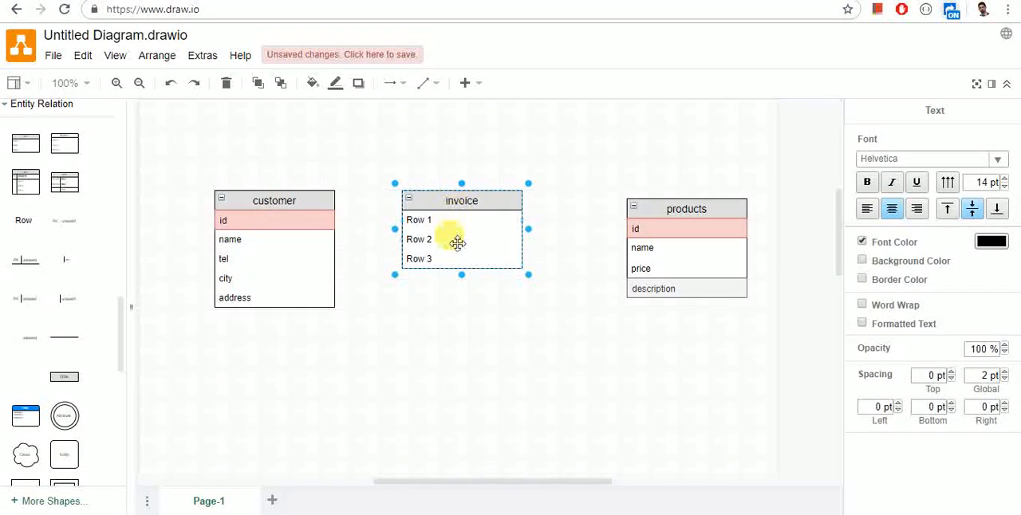
drag(459, 268, 460, 332)
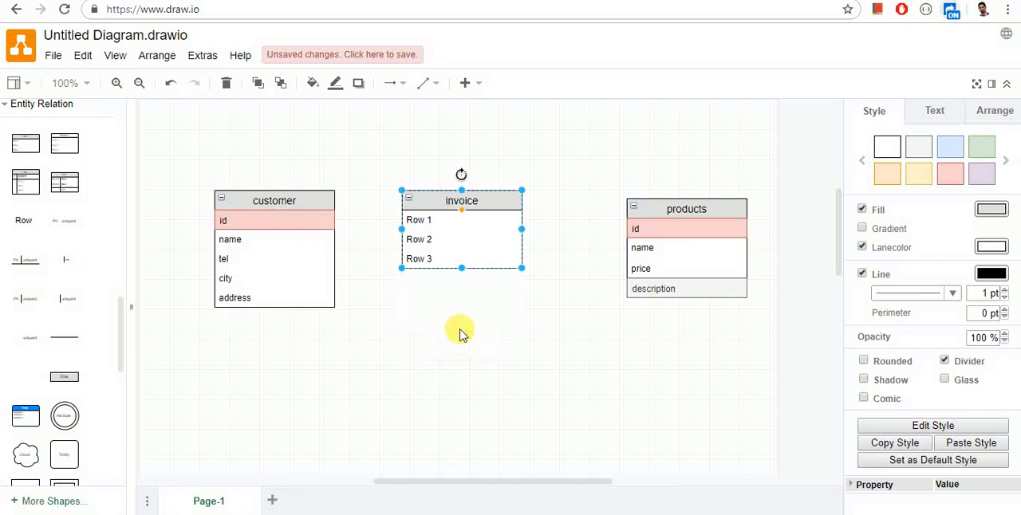
Step: Rename the invoice table's first row "id" and apply the light red style to it
click(448, 218)
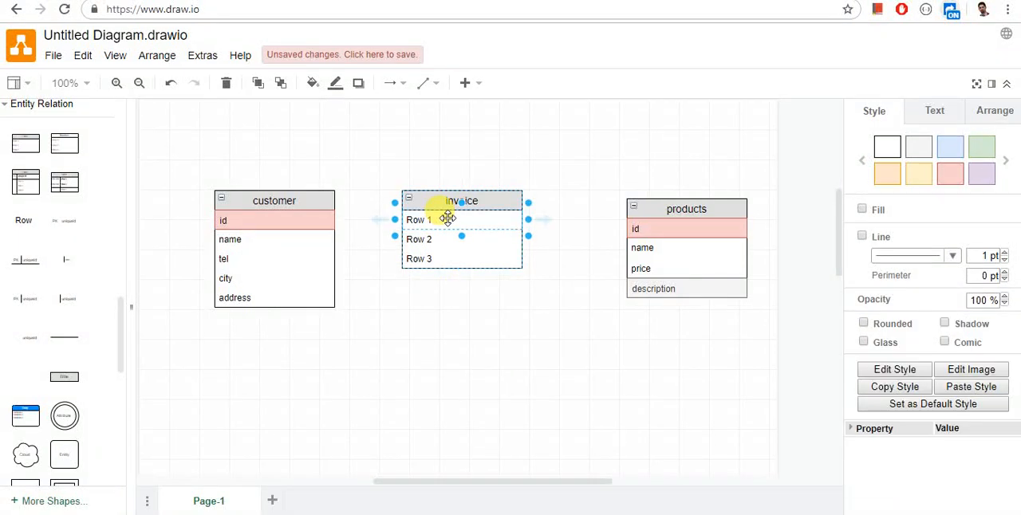
text(id)
click(431, 230)
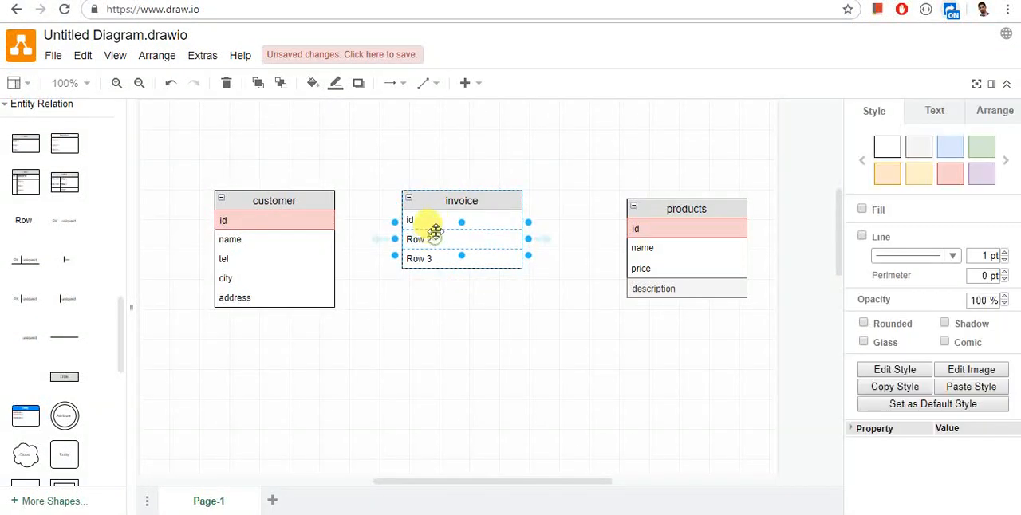
click(957, 181)
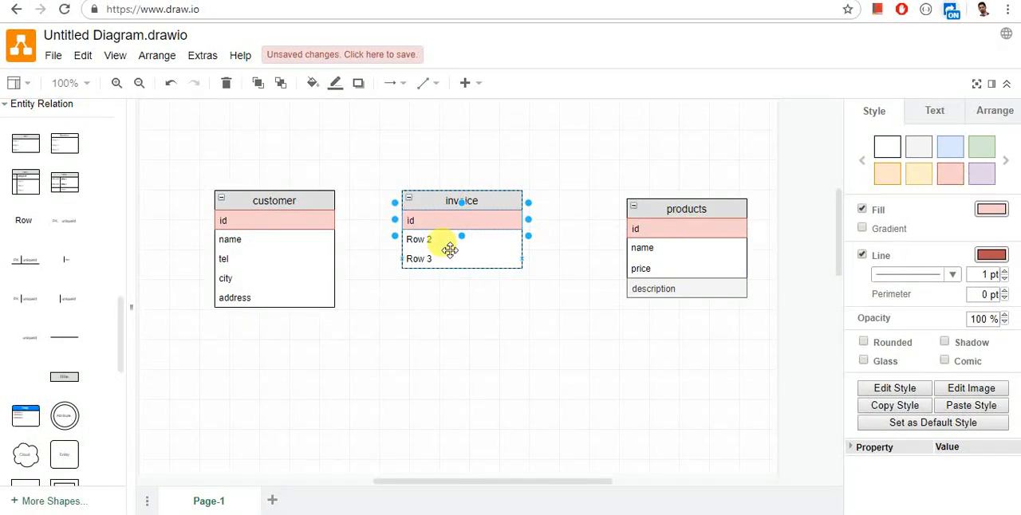
Step: Rename the id rows of the customer, invoice and products tables "customer_id", "invoice_id" and "product_id"
click(424, 239)
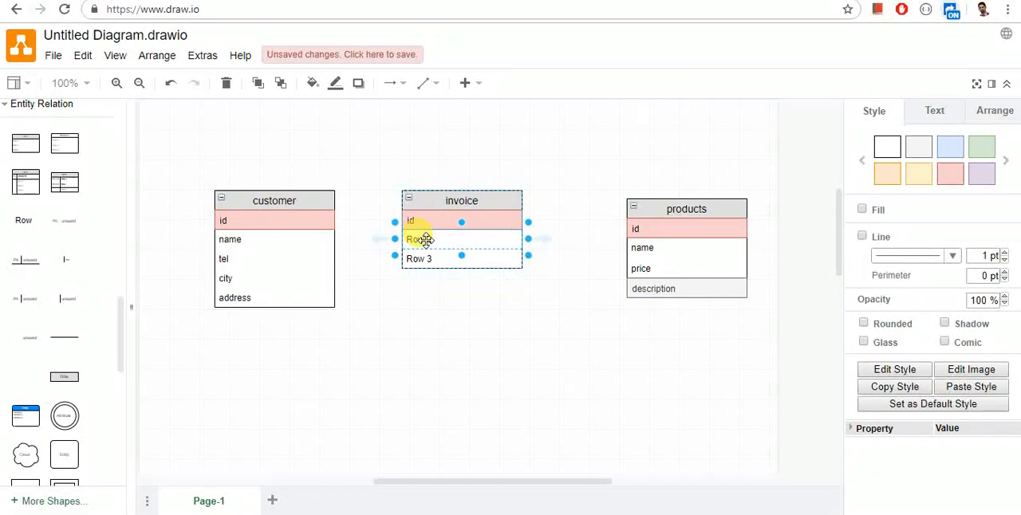
double_click(230, 219)
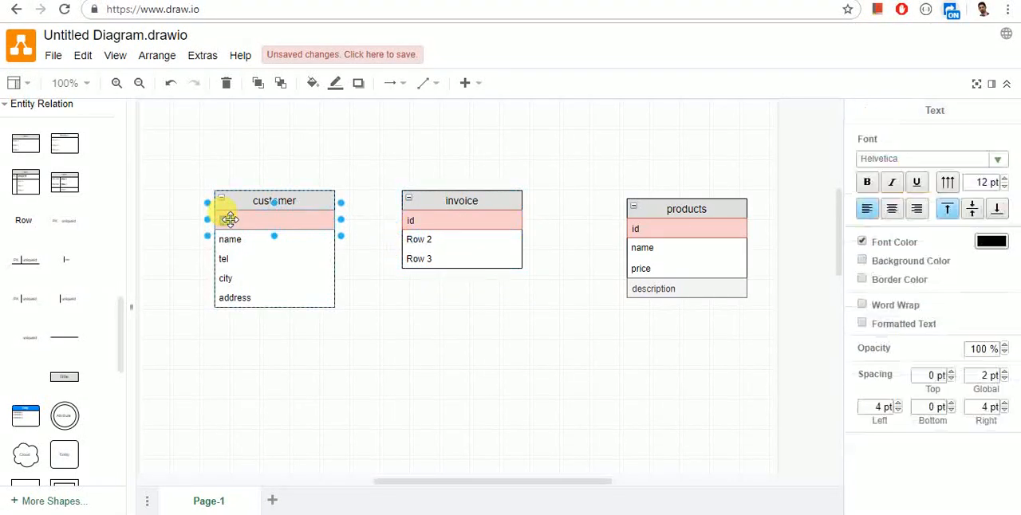
text(customer_)
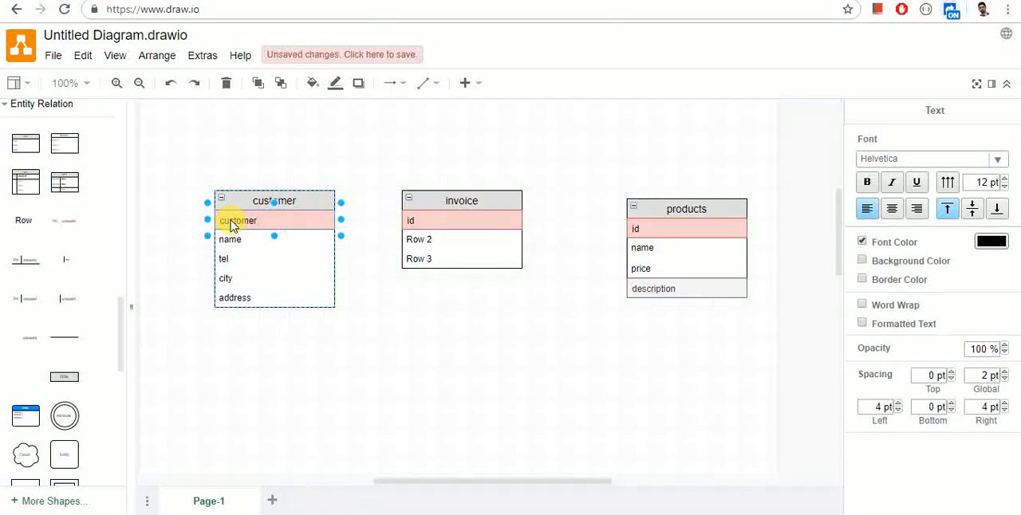
click(425, 221)
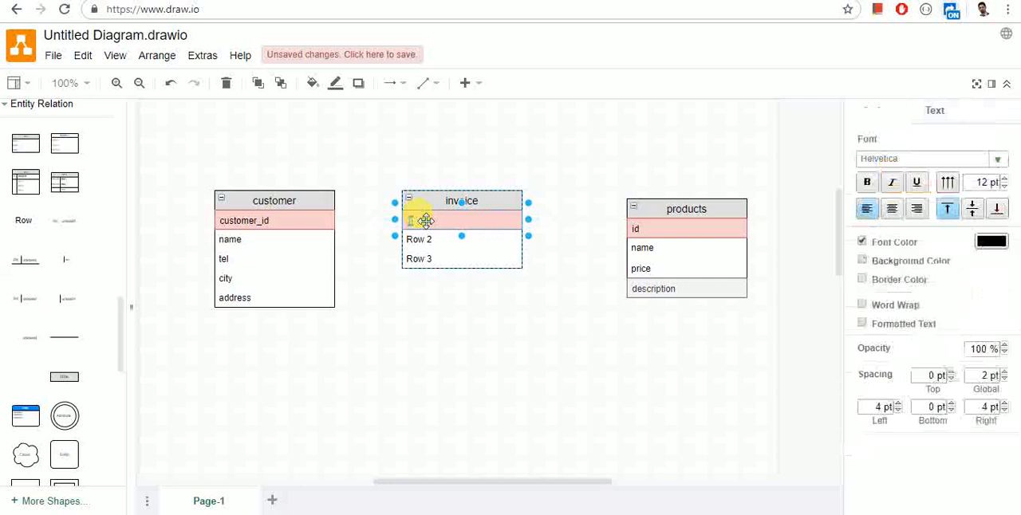
double_click(657, 240)
click(655, 231)
double_click(655, 230)
text(product_)
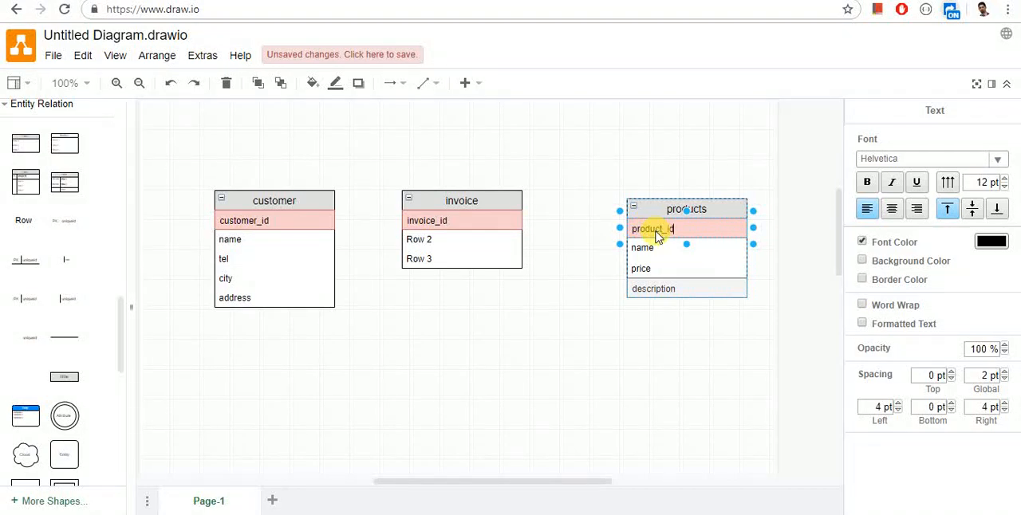
Step: Rename the second and third rows of the invoice table "customer_id" and "date"
click(478, 239)
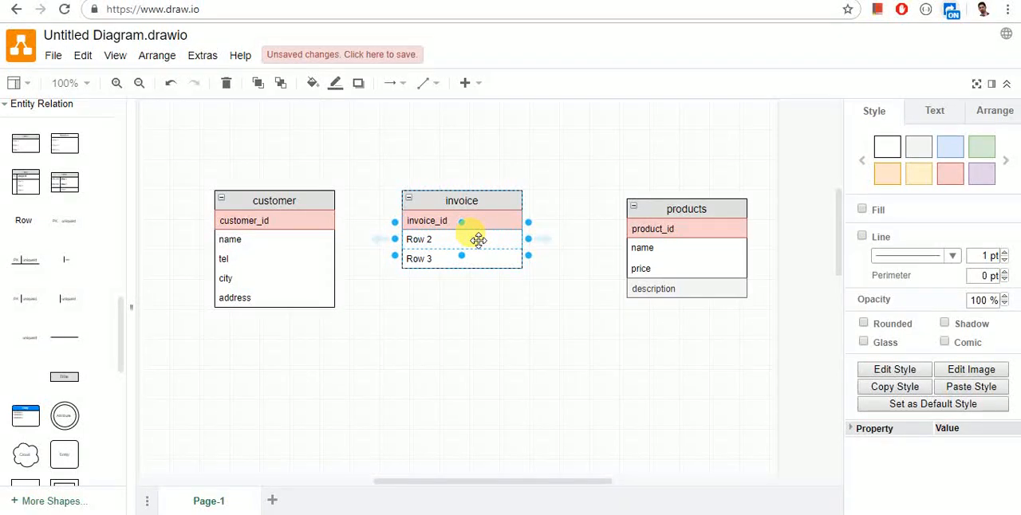
click(478, 240)
double_click(478, 240)
text(customer_id)
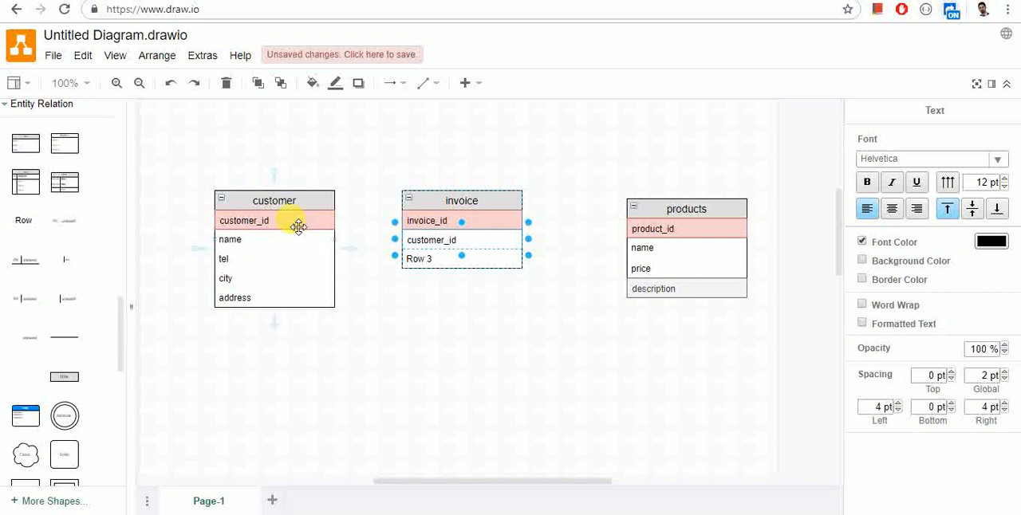
click(420, 258)
double_click(422, 260)
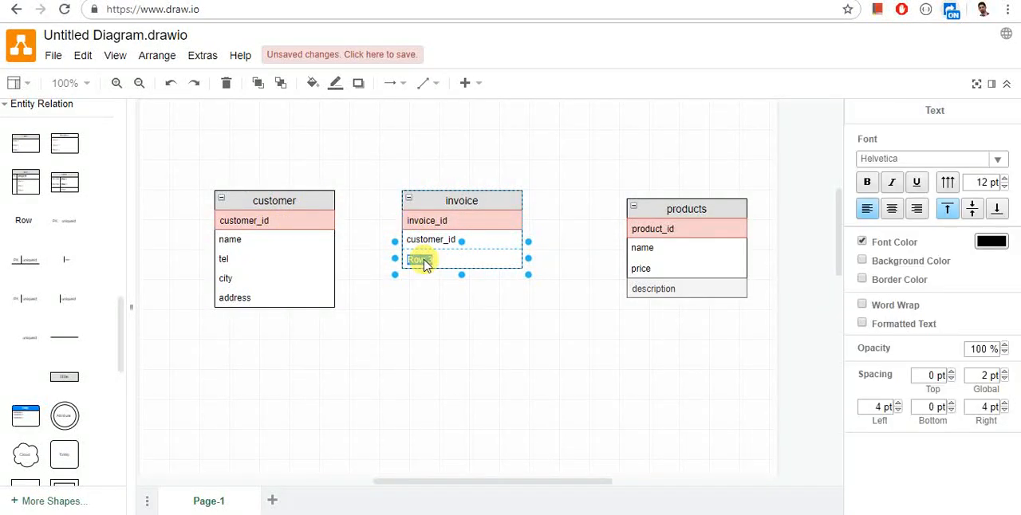
text(date)
Step: Duplicate the "date" row in the invoice table and rename the copy "total"
click(545, 262)
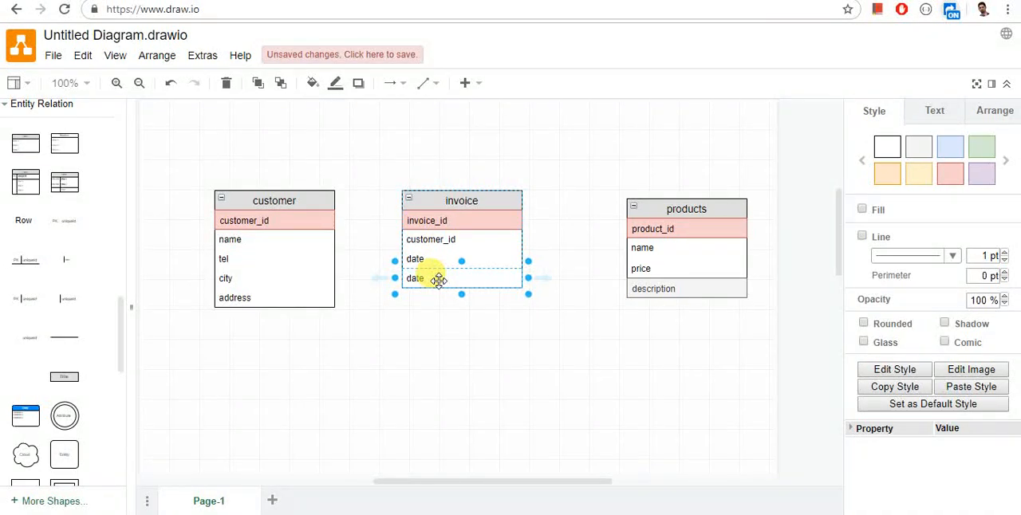
double_click(487, 278)
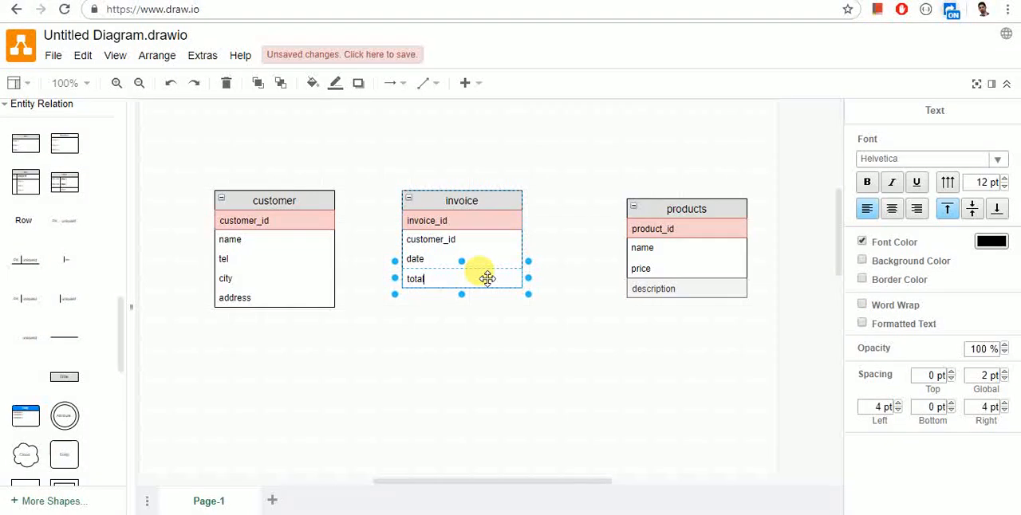
click(481, 248)
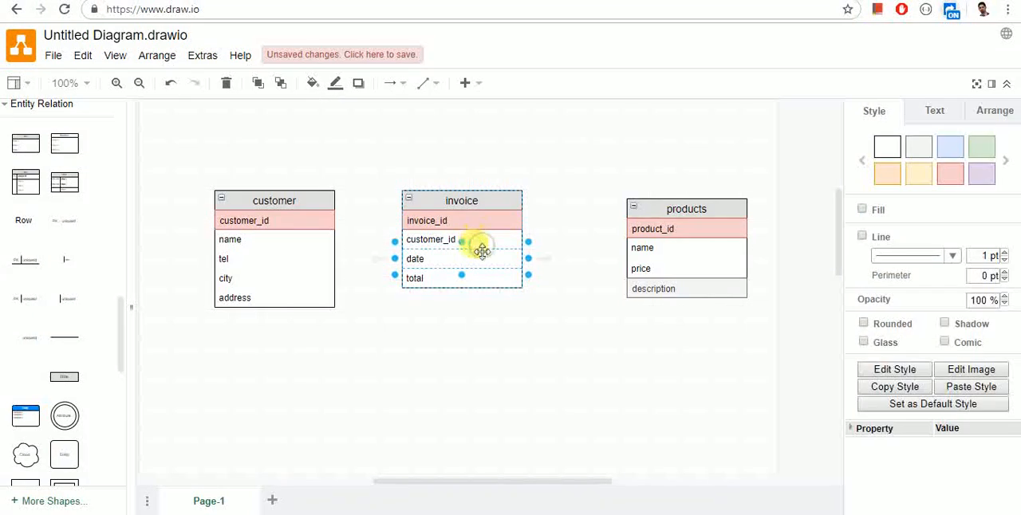
click(481, 252)
Step: Duplicate the "total" row in the invoice table and rename the copy "paid"
click(480, 277)
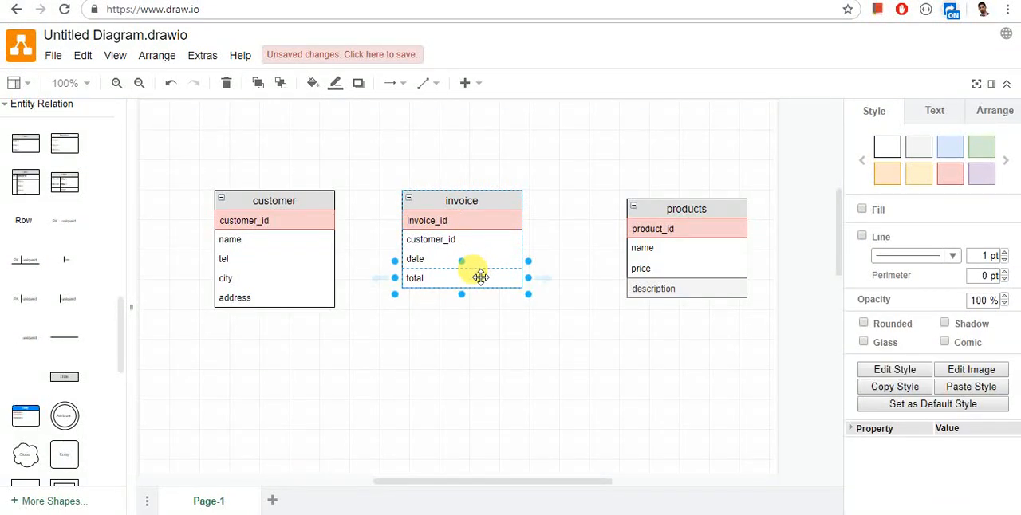
click(547, 280)
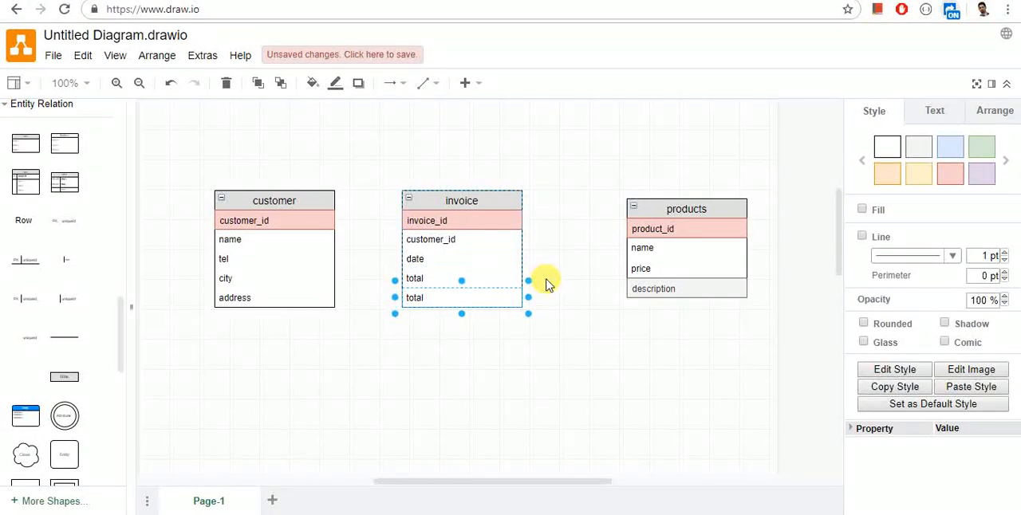
text(pa)
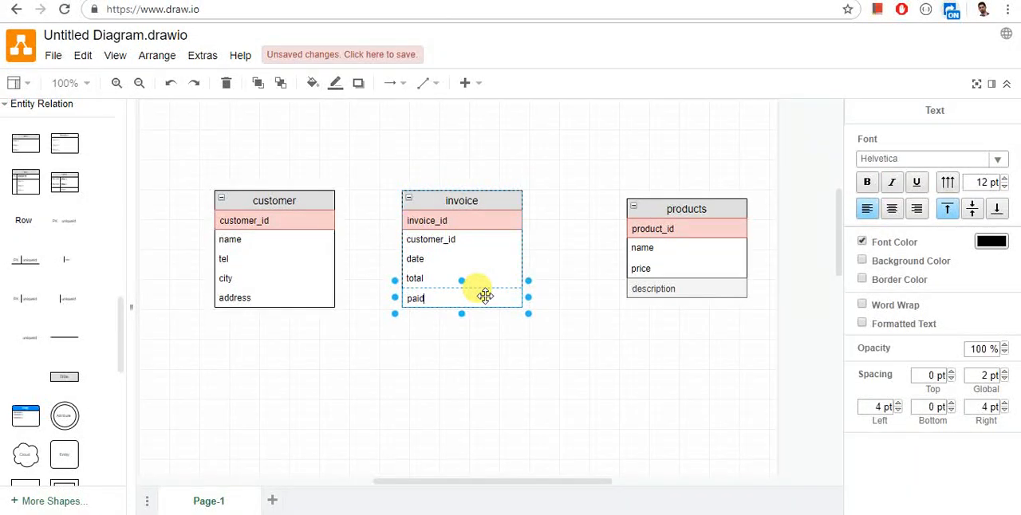
text(id)
key(Escape)
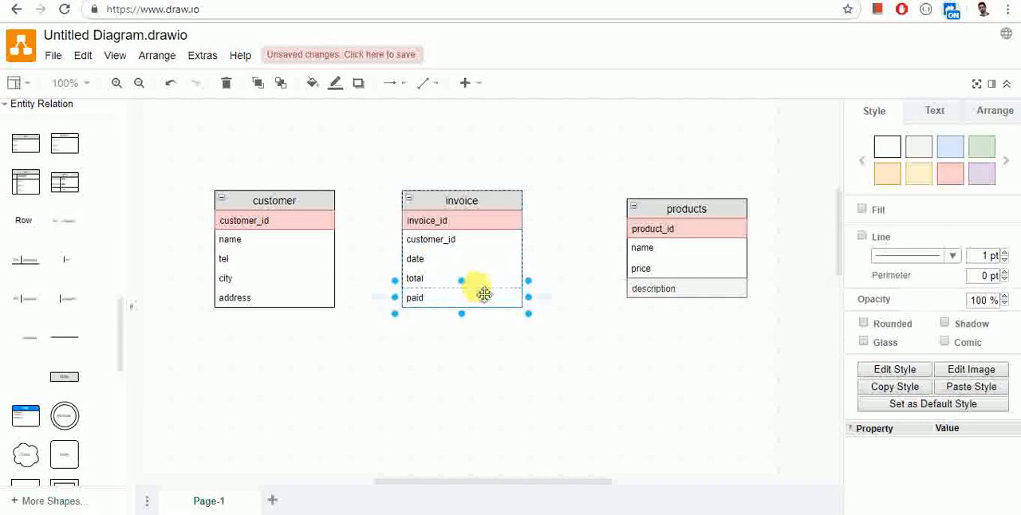
click(485, 279)
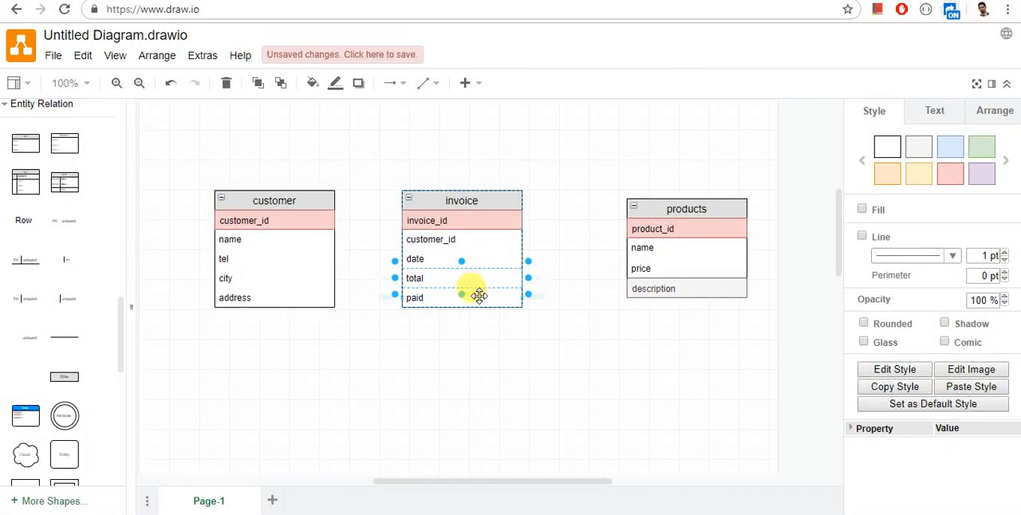
click(479, 296)
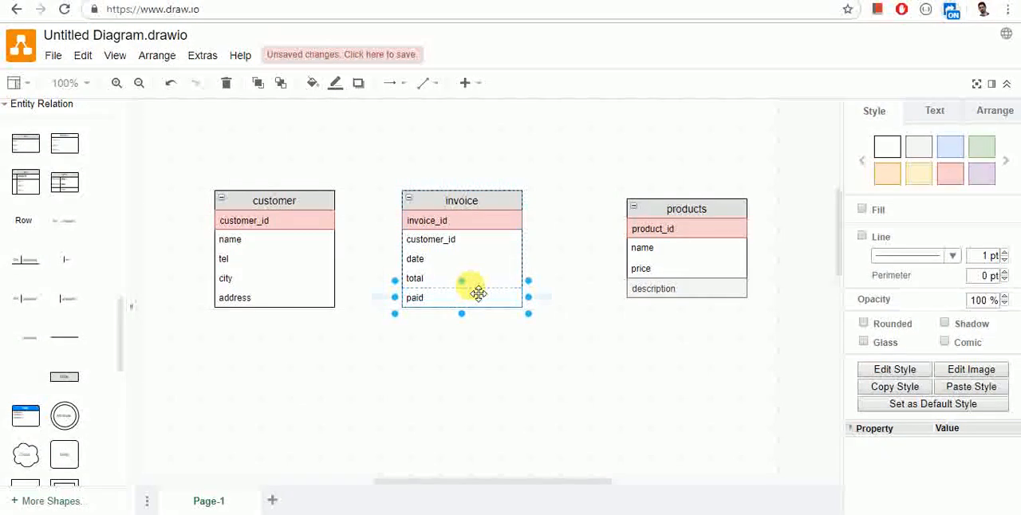
click(481, 335)
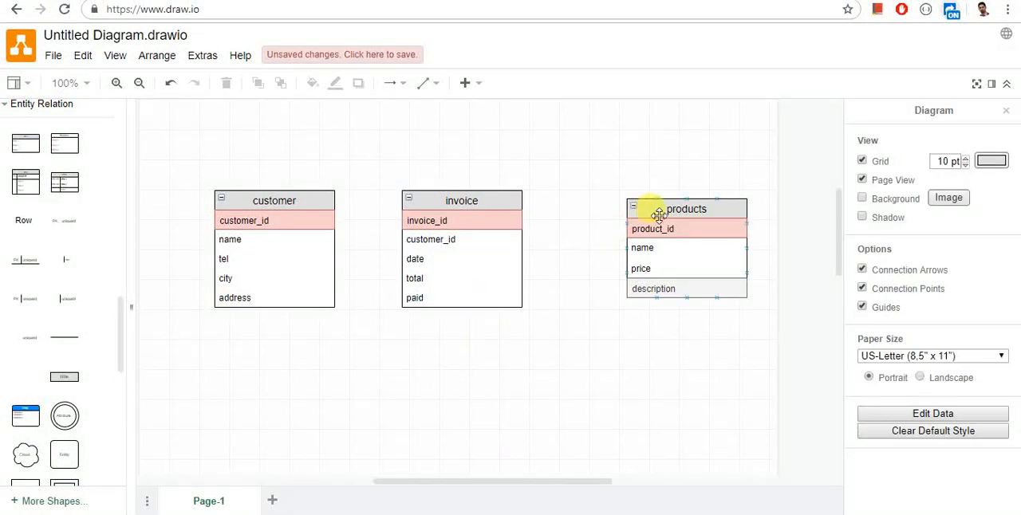
Step: Move the products table further right and slightly up, and the customer table further left, away from the invoice table
drag(657, 212, 686, 202)
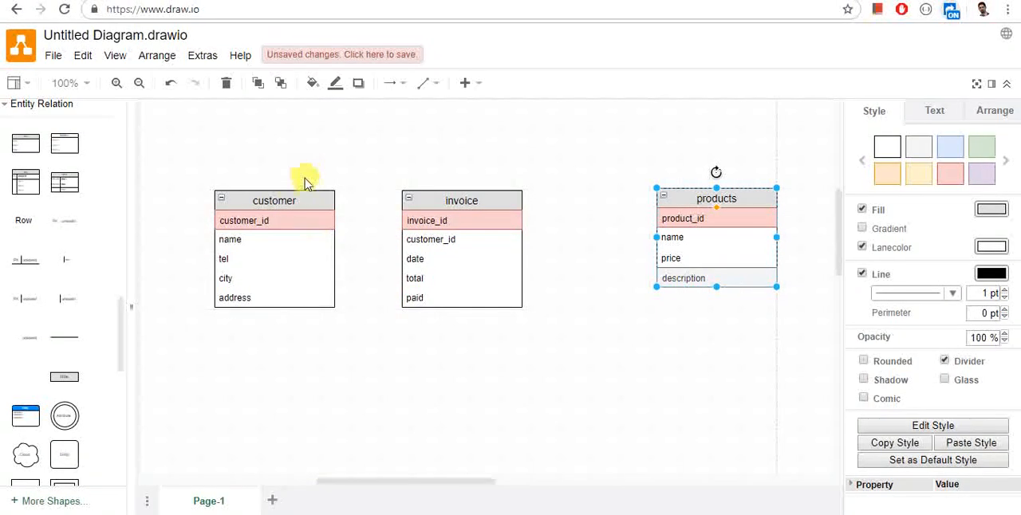
drag(293, 195, 257, 194)
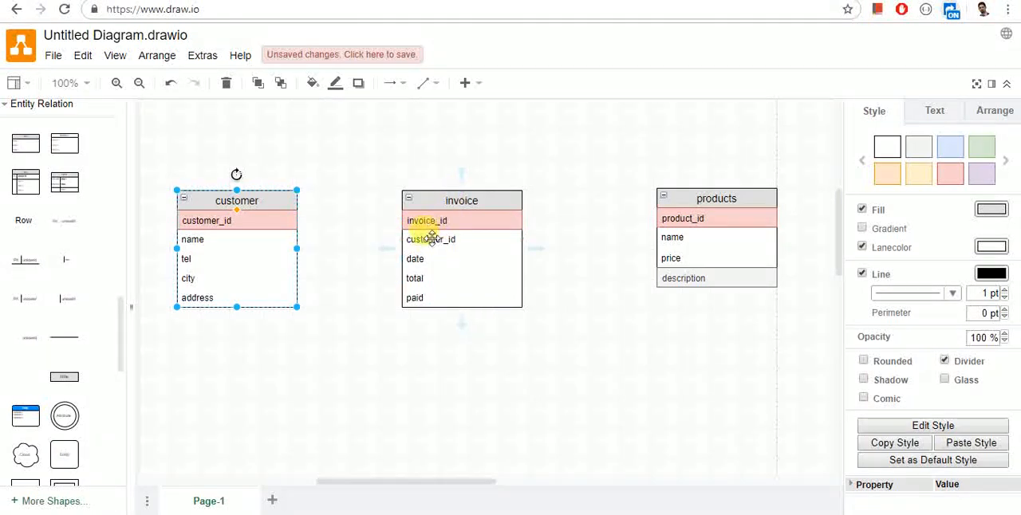
click(369, 300)
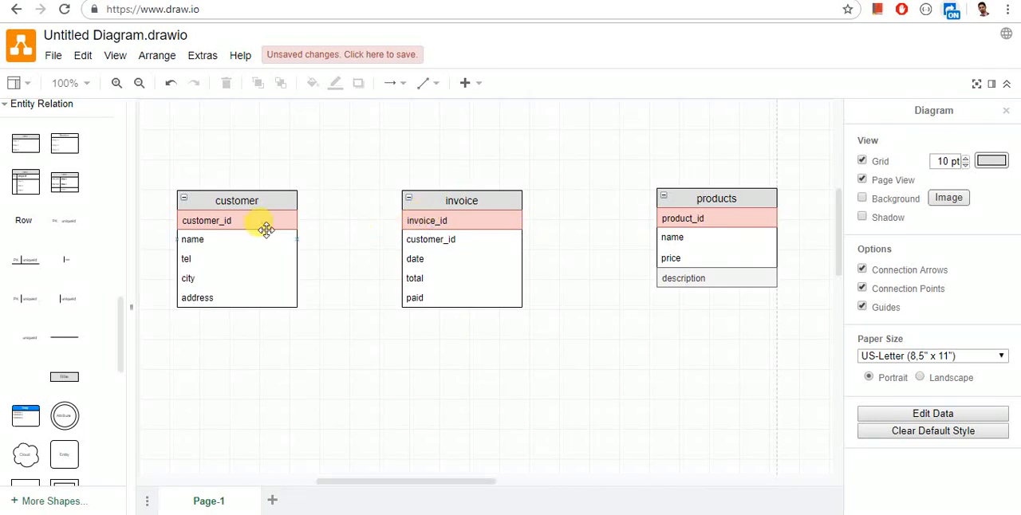
Step: Try to draw a straight connector from the customer table's customer_id row toward the invoice table
click(433, 86)
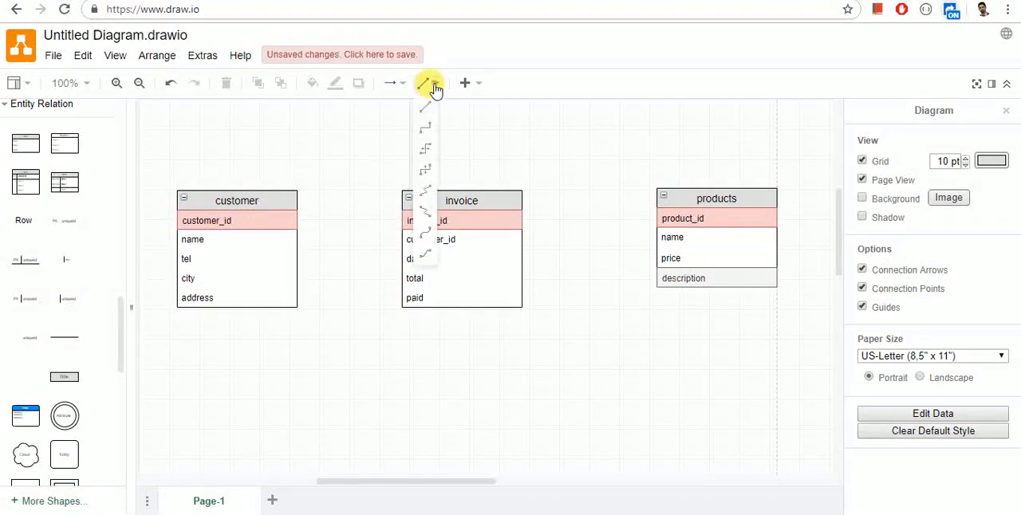
click(426, 103)
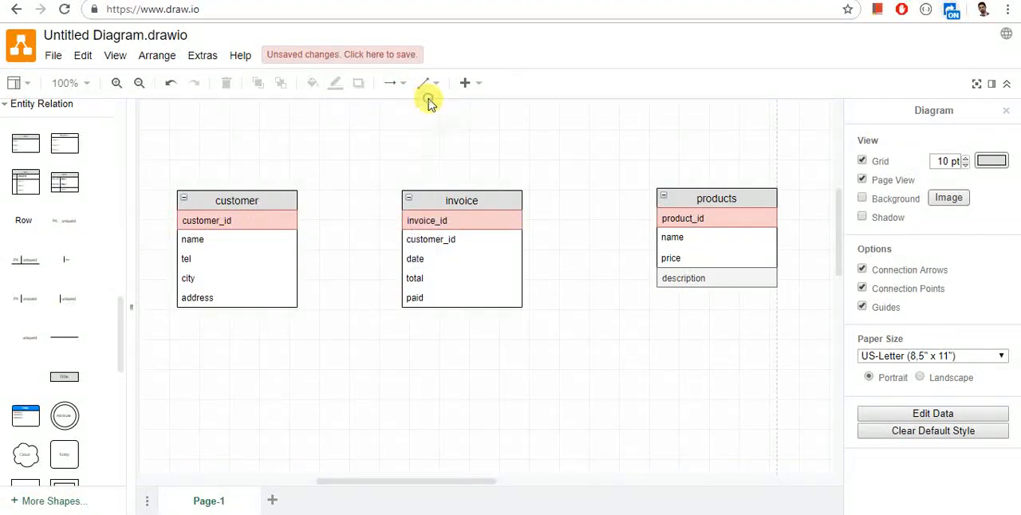
click(292, 221)
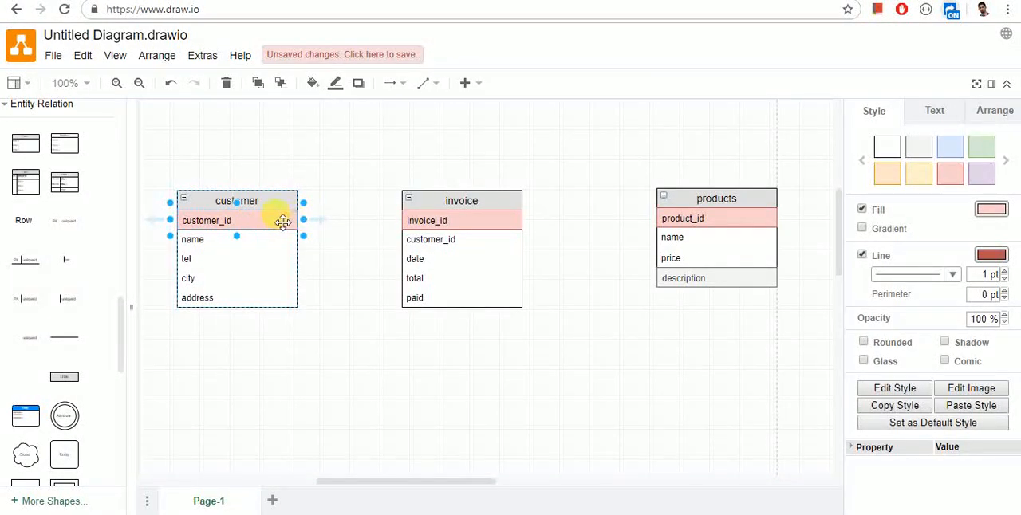
click(278, 220)
click(416, 90)
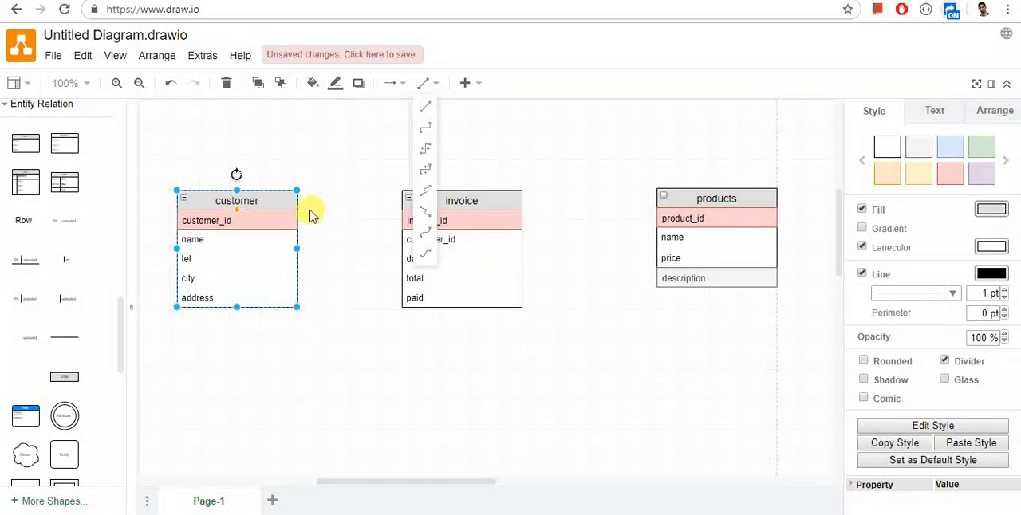
click(418, 116)
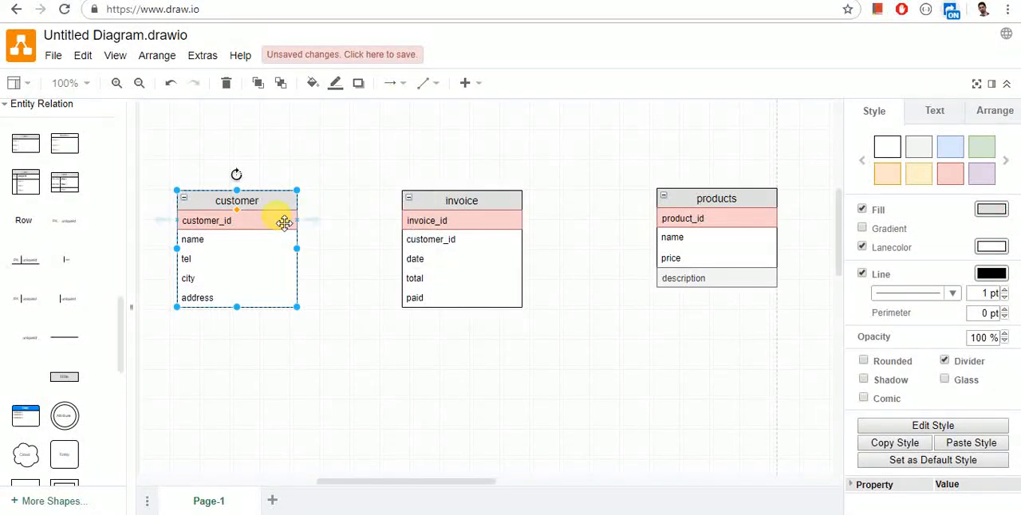
drag(239, 212, 351, 214)
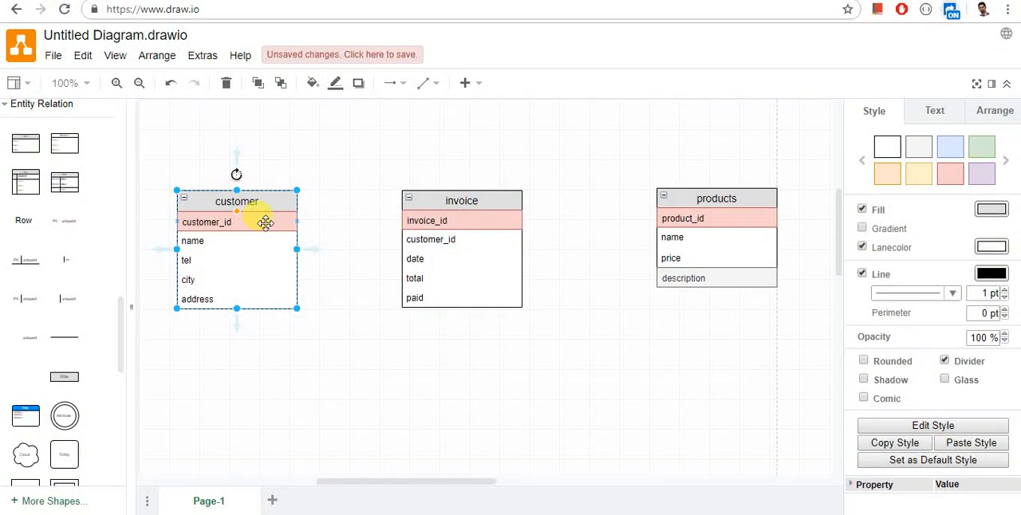
Step: Connect the customer table's customer_id row to the invoice table's customer_id row with a straight arrow
click(426, 85)
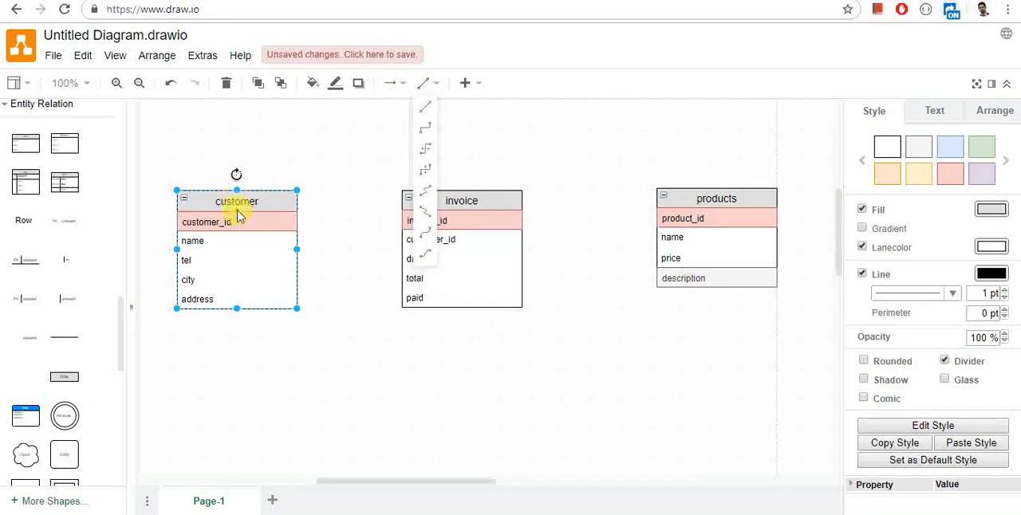
click(429, 106)
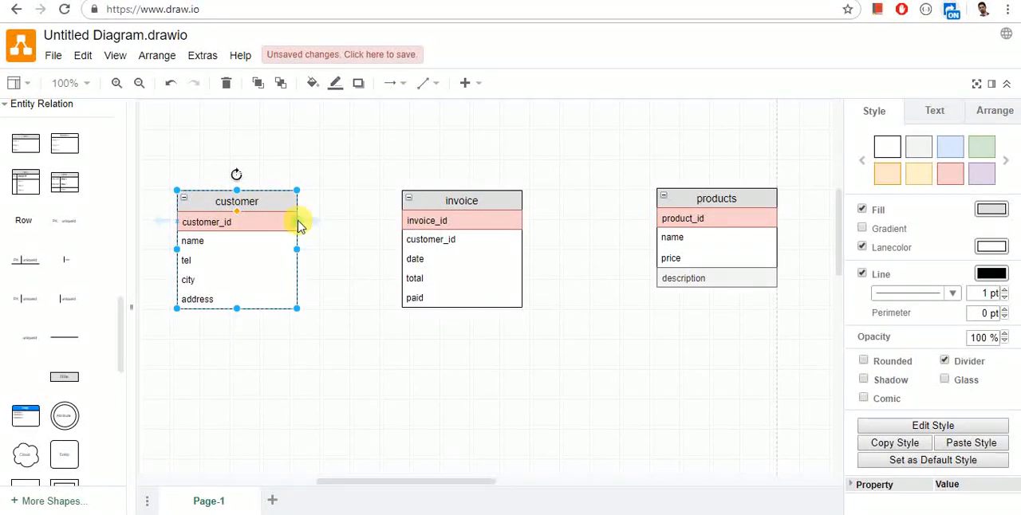
drag(298, 220, 404, 238)
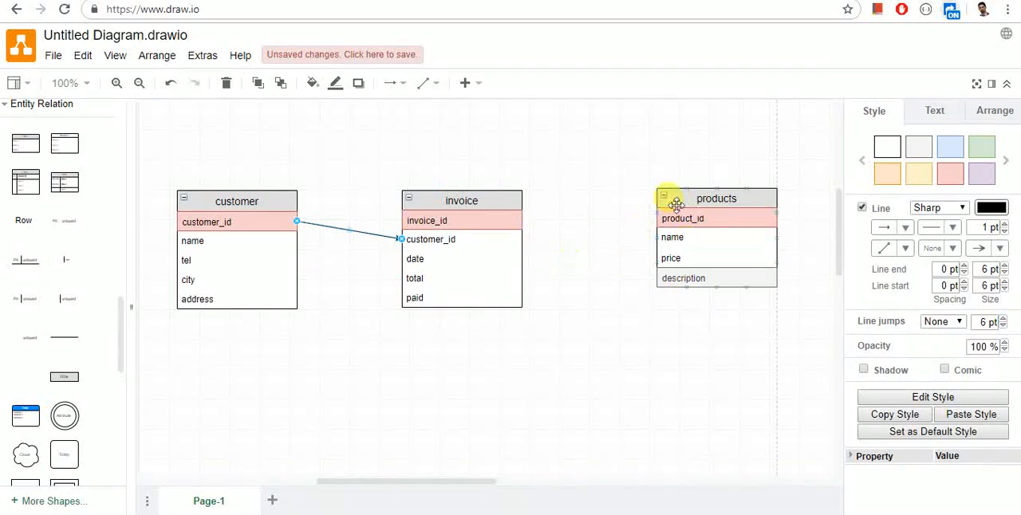
Step: Move the invoice table closer to the customer table and add a table titled "invoice-products" between invoice and products
drag(485, 200, 426, 200)
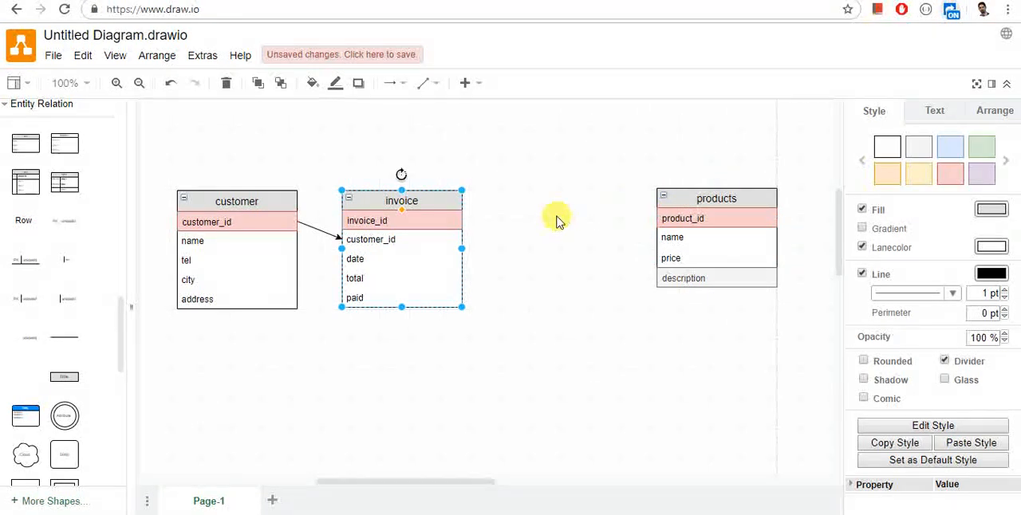
click(26, 146)
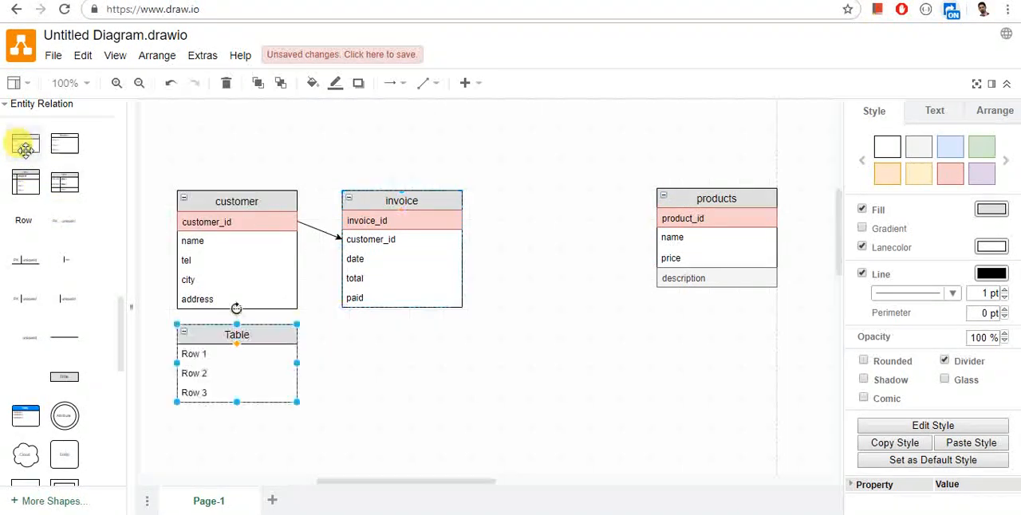
drag(249, 338, 568, 214)
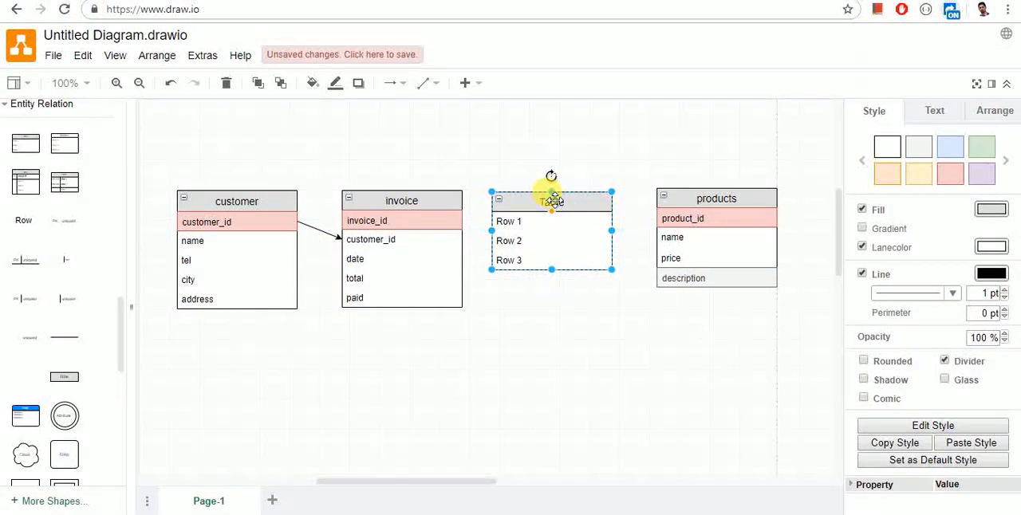
double_click(553, 201)
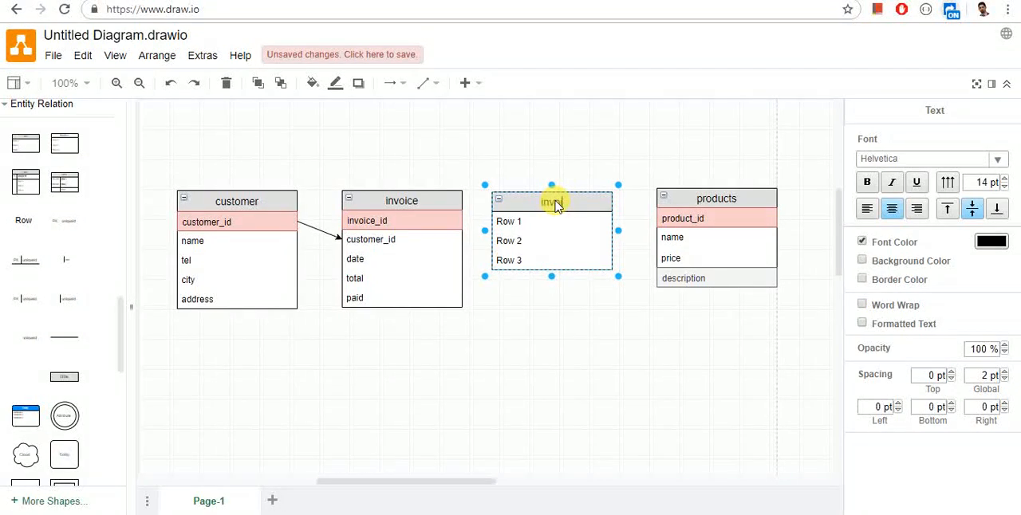
text(ducts)
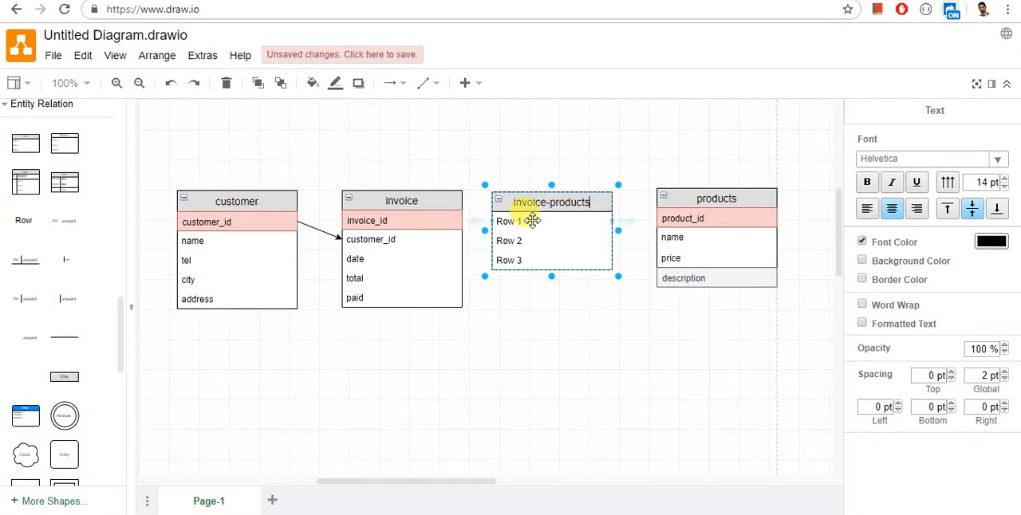
Step: Rename the first row of the invoice-products table "id" and give it the light red fill style
click(531, 221)
text(id)
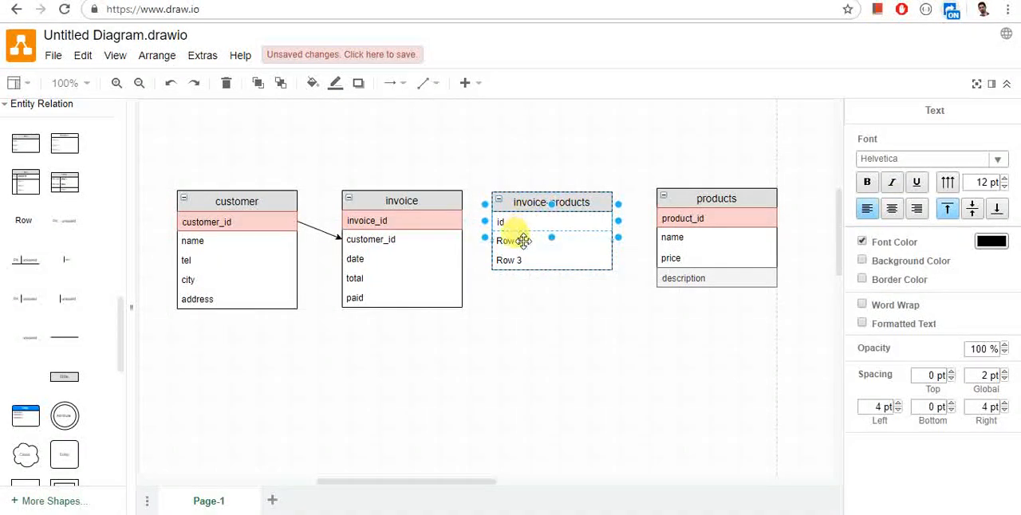
click(522, 238)
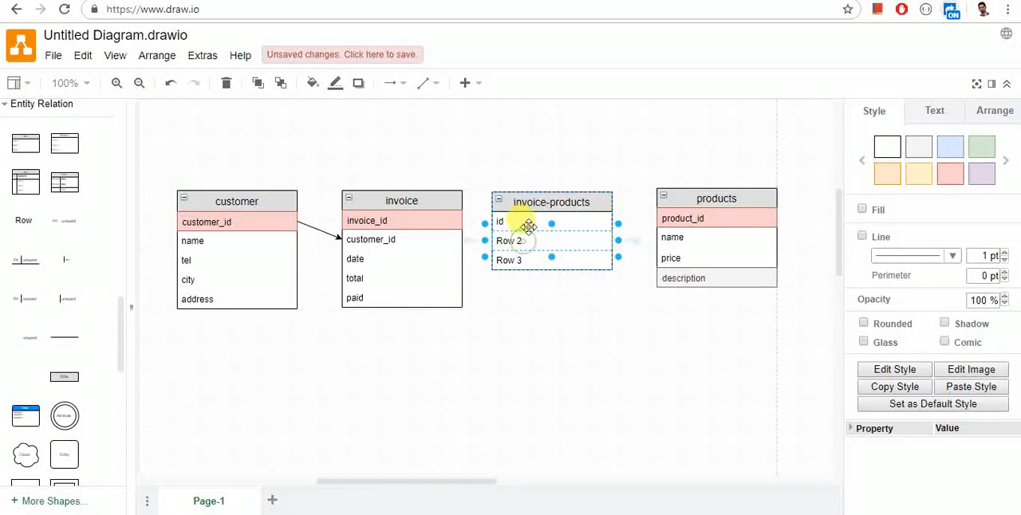
click(950, 178)
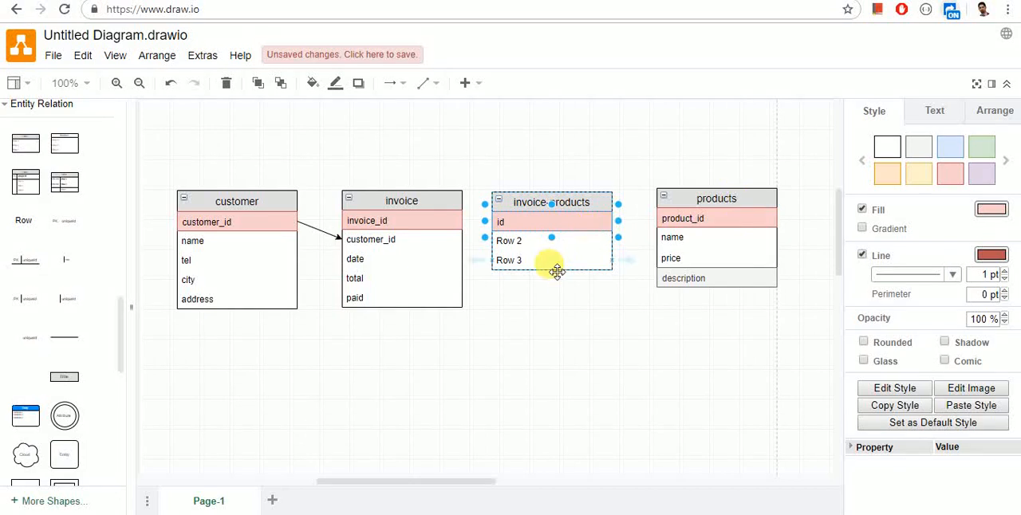
click(522, 242)
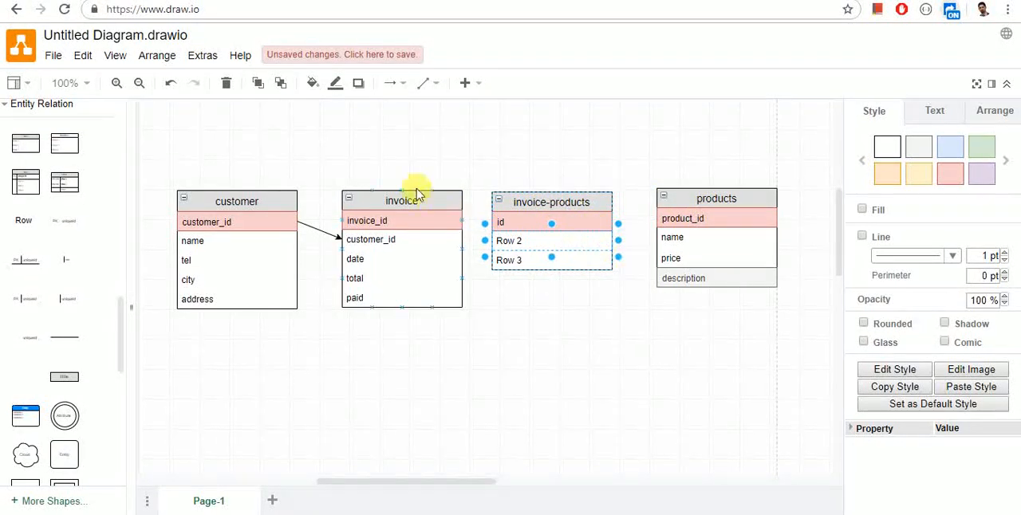
double_click(517, 241)
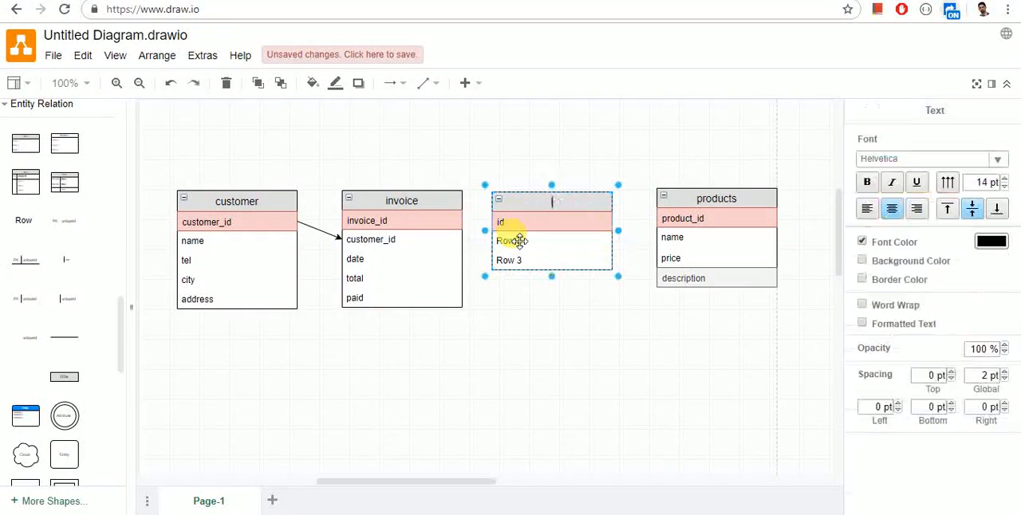
key(Escape)
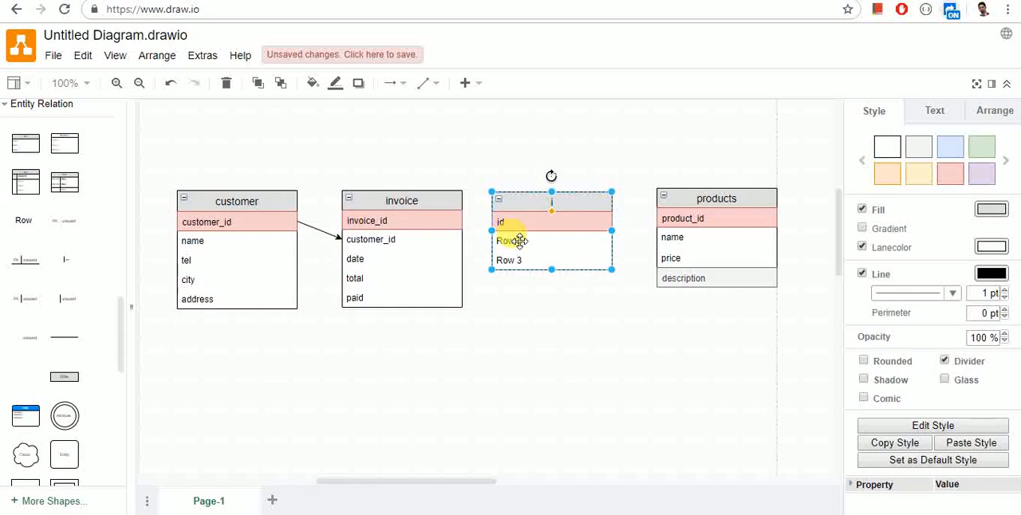
key(ctrl+z)
Step: Rename the second and third rows of the invoice-products table "invoice_id" and "product_id"
click(517, 242)
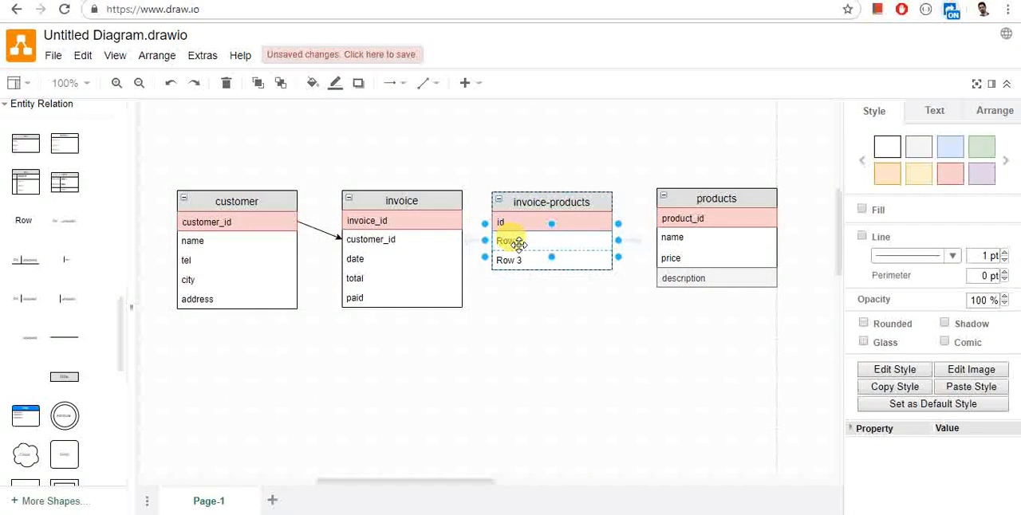
text(invo)
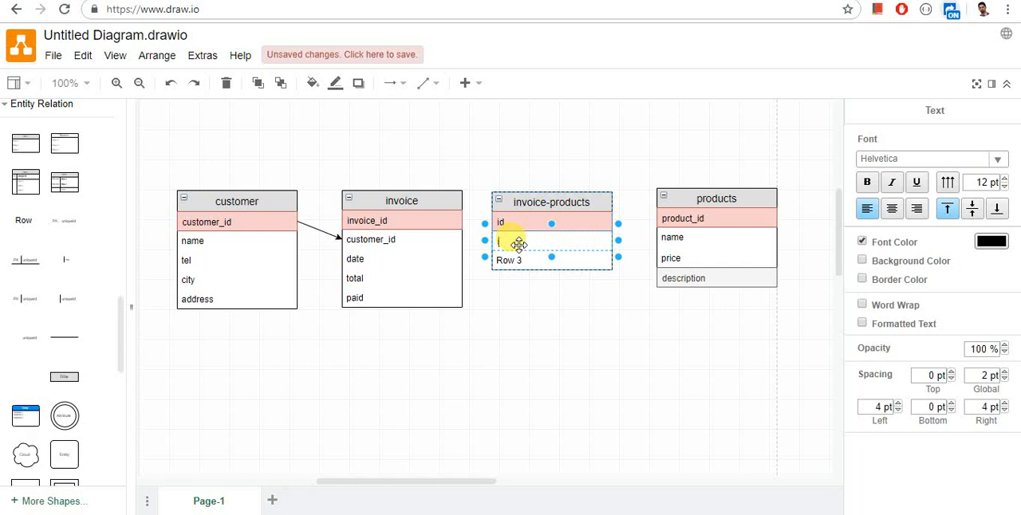
text(ice_id)
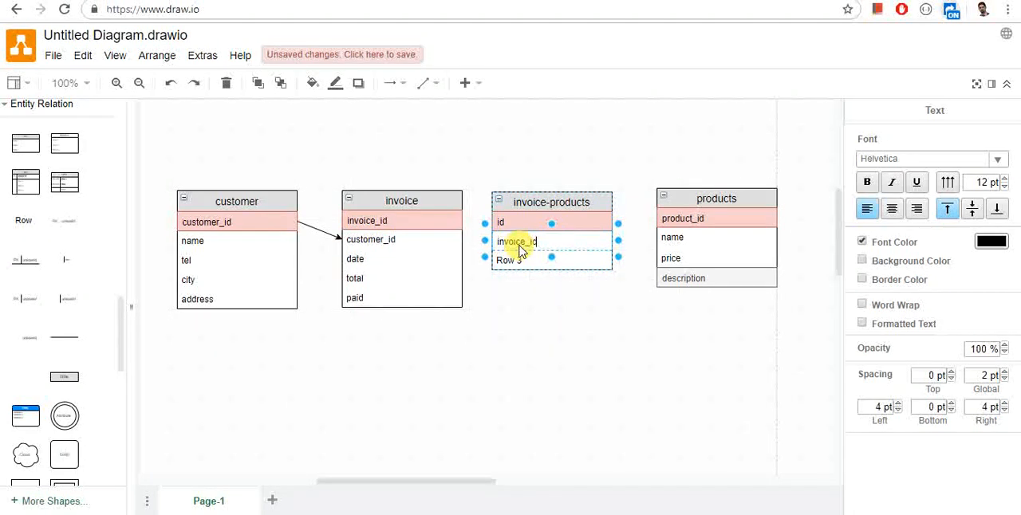
click(511, 261)
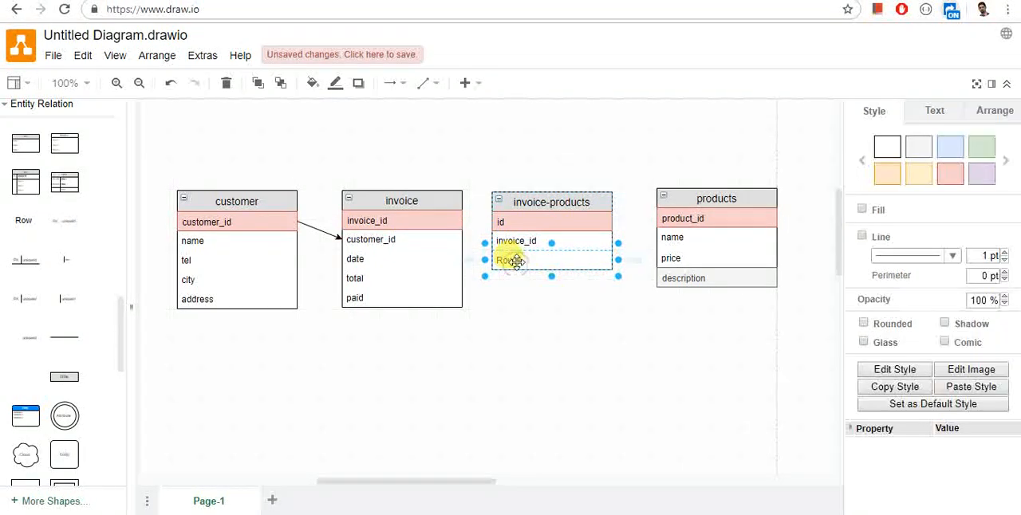
text(product_)
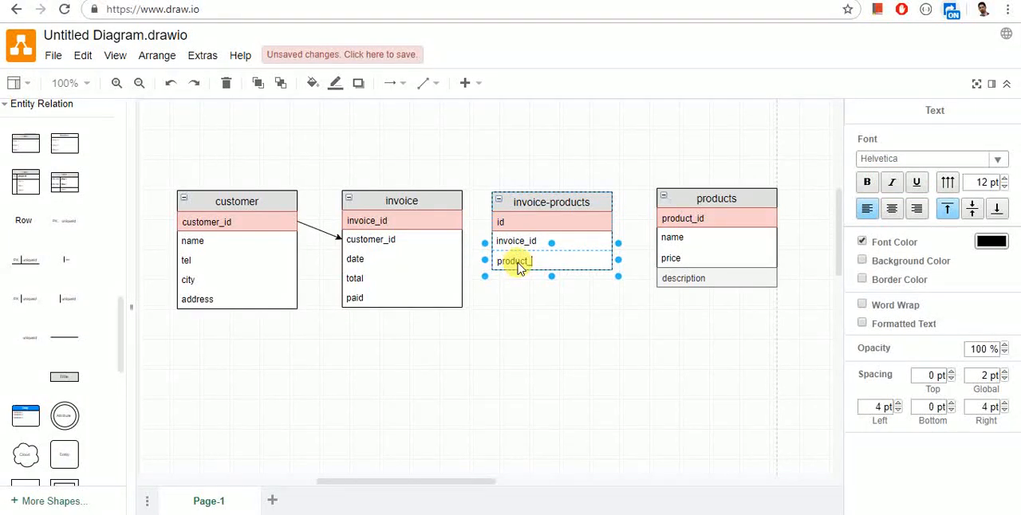
click(533, 290)
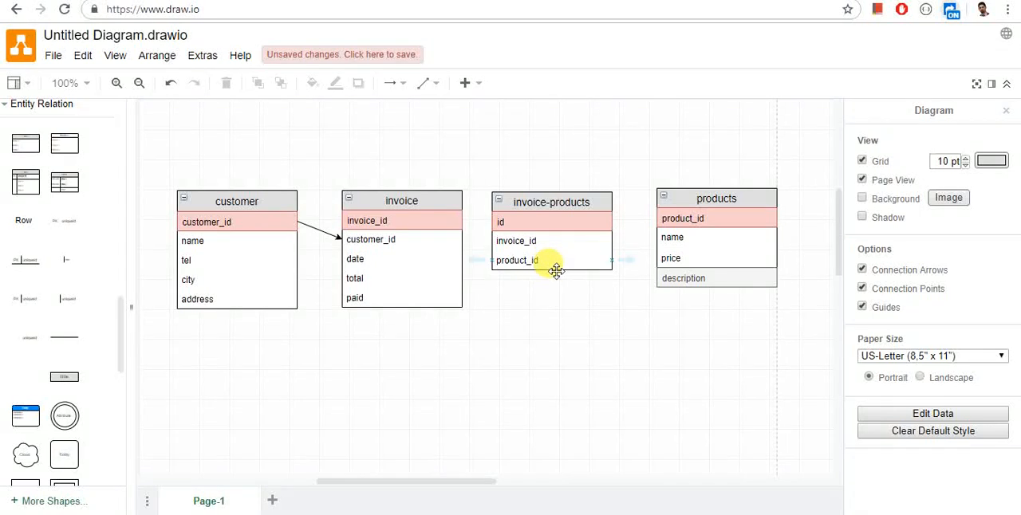
click(628, 260)
click(614, 313)
key(ctrl+z)
click(586, 255)
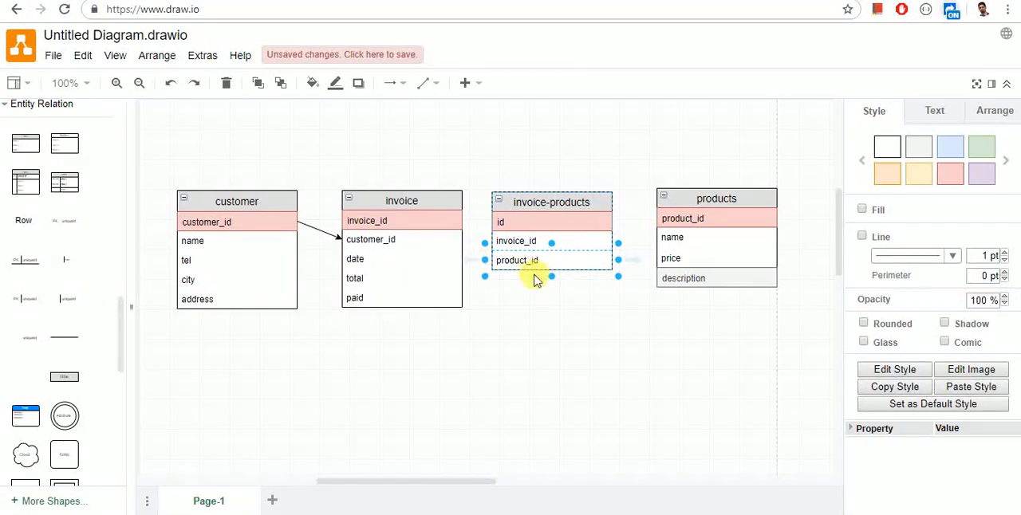
drag(632, 259, 627, 255)
key(ctrl+z)
Step: Duplicate the product_id row of the invoice-products table twice to add two more rows
click(584, 259)
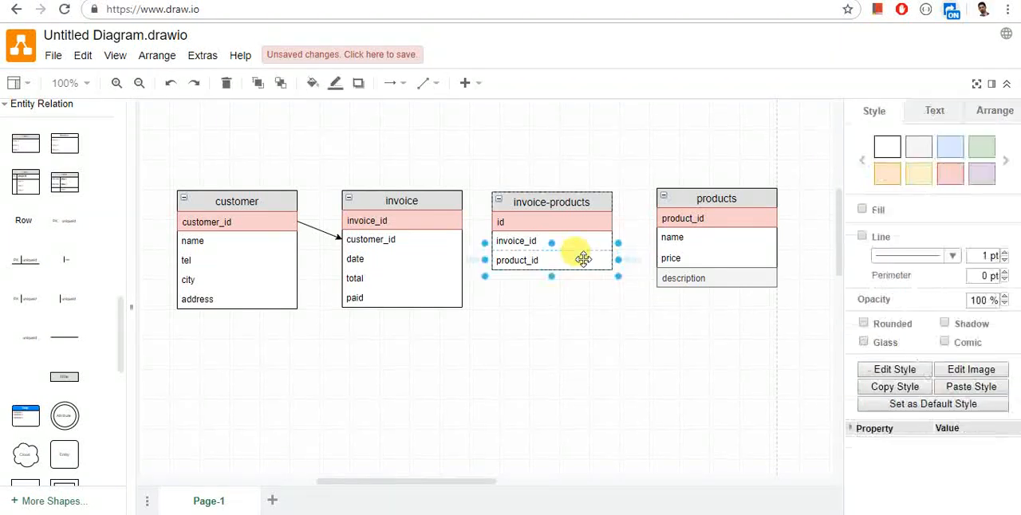
right_click(584, 260)
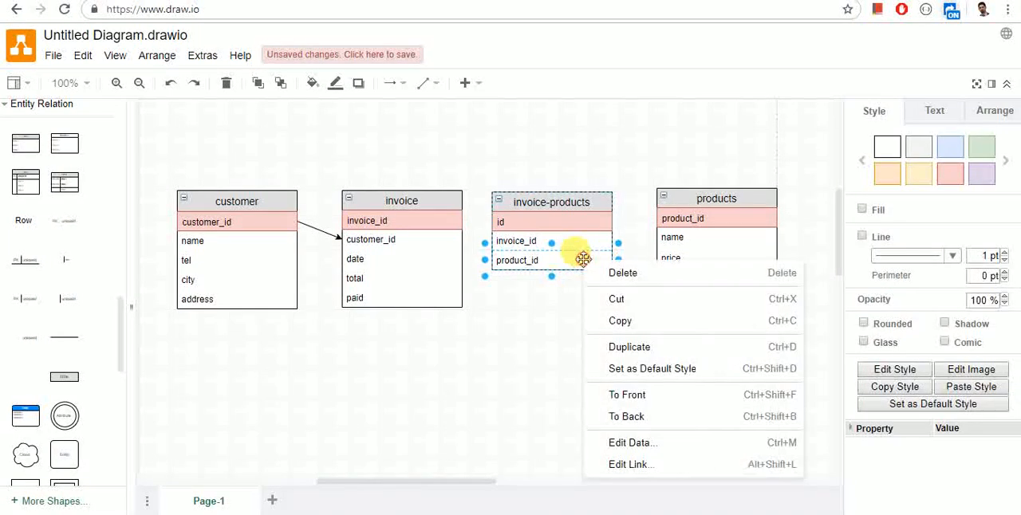
click(615, 348)
right_click(580, 286)
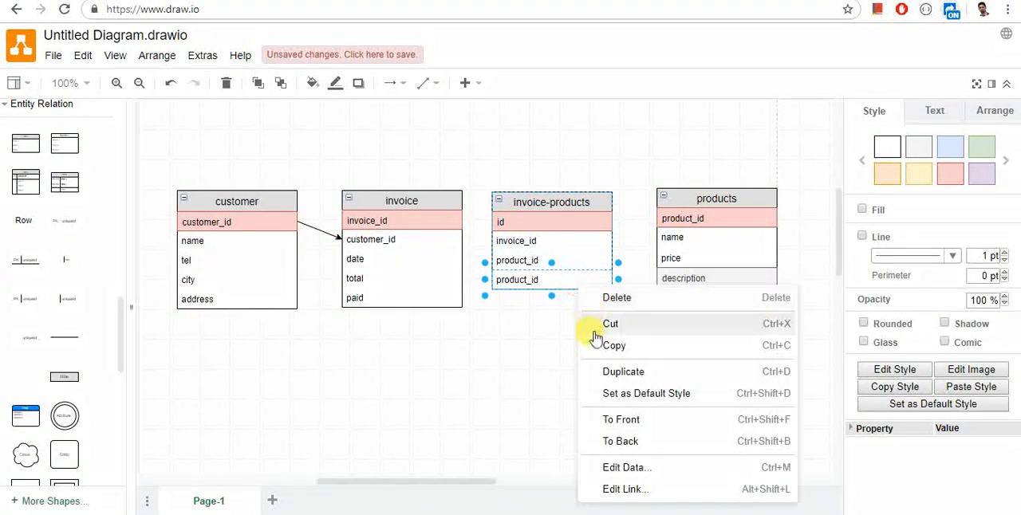
click(612, 377)
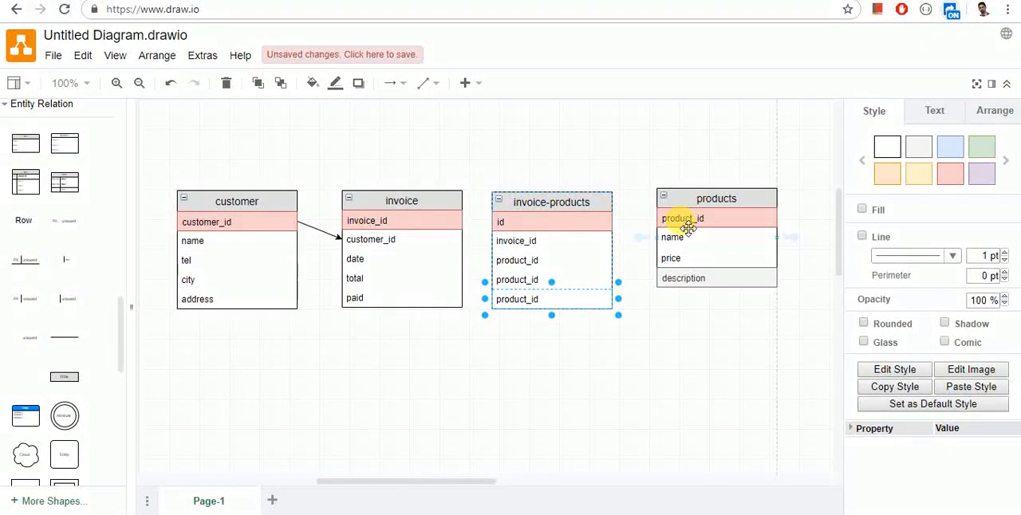
Step: Rename the two duplicated rows of the invoice-products table "quantity" and "price"
click(520, 277)
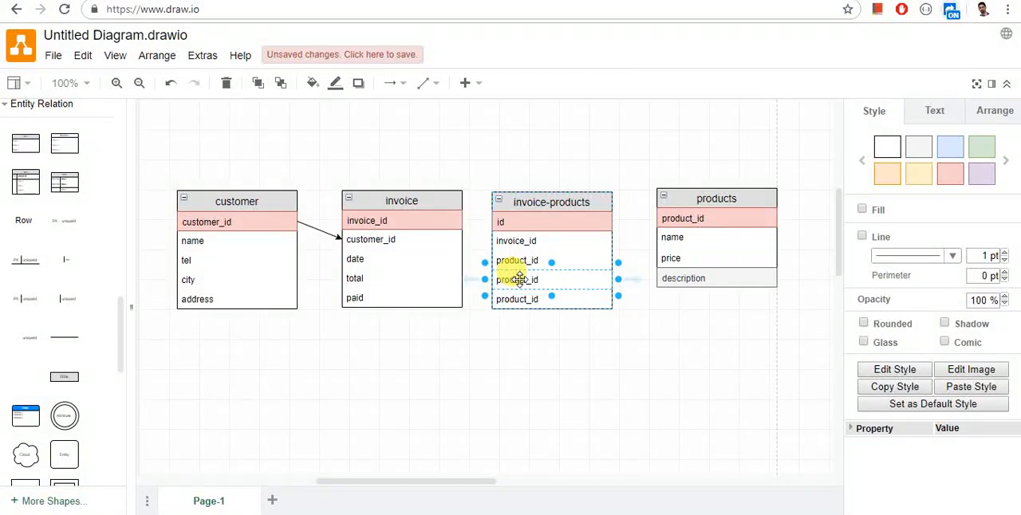
double_click(519, 279)
text(quantity)
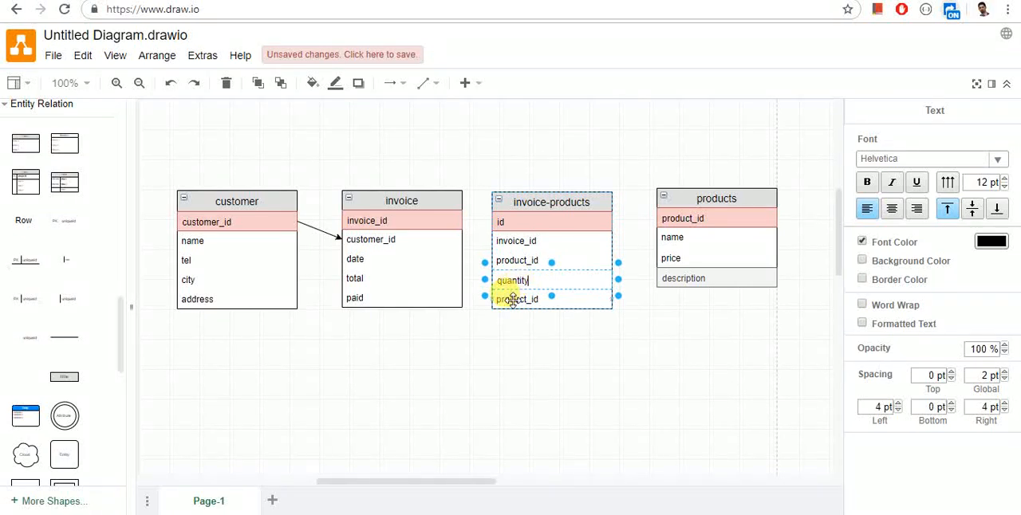
click(512, 299)
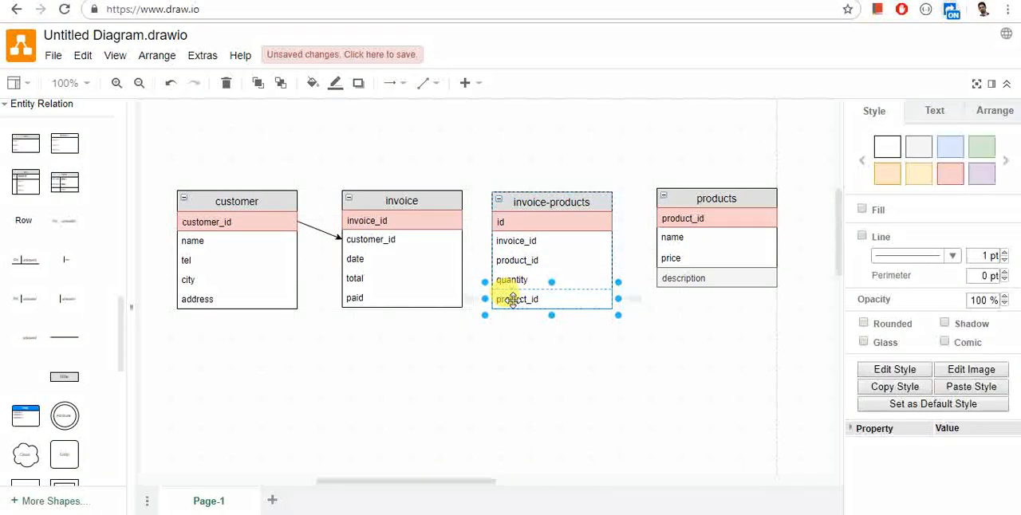
text(price)
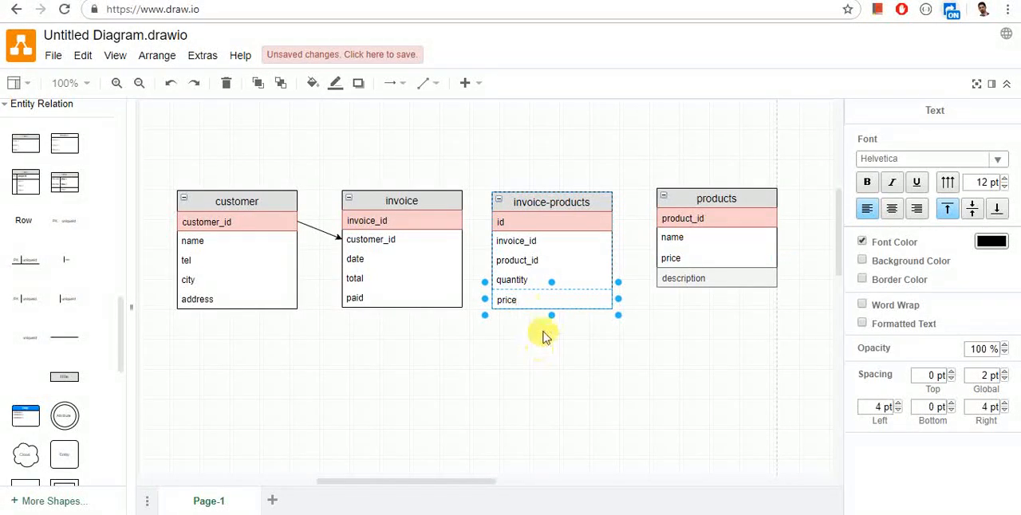
click(585, 269)
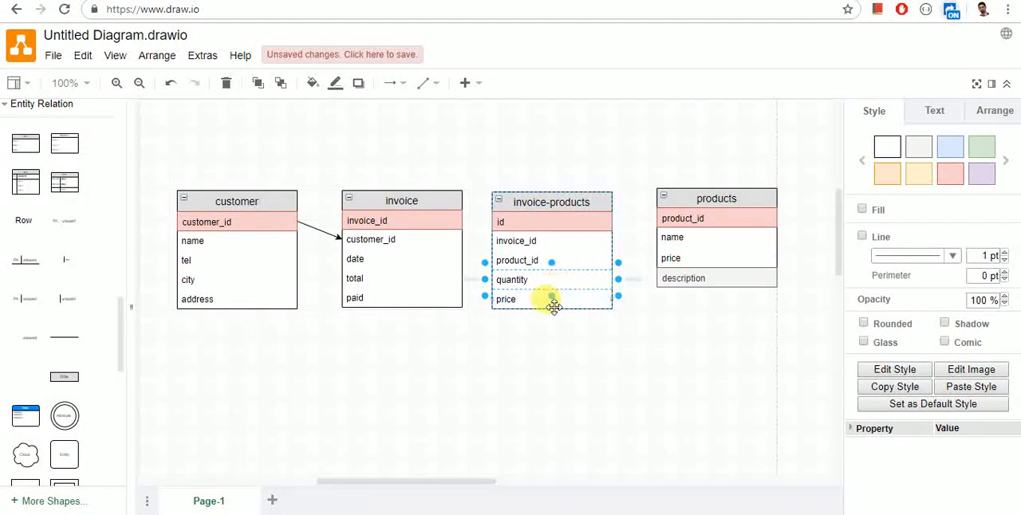
click(555, 301)
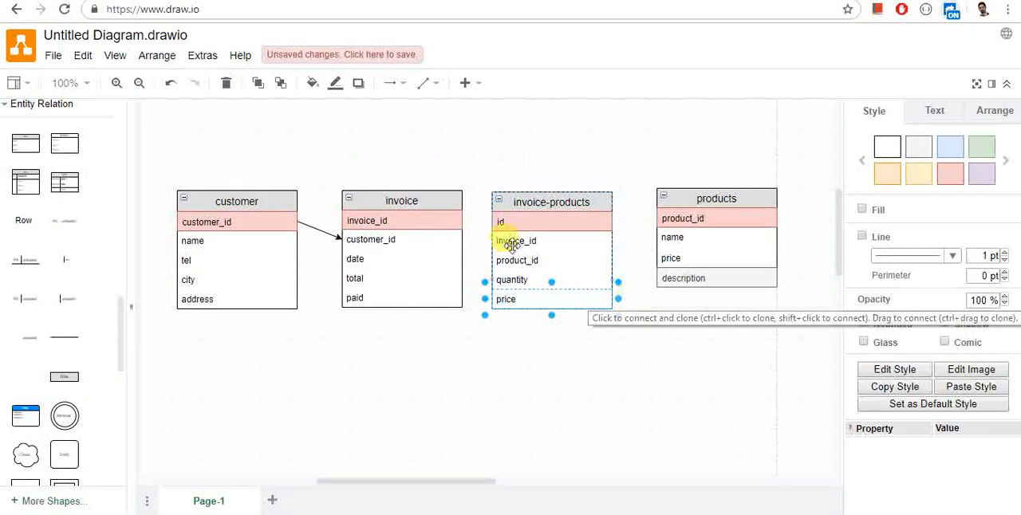
Step: Connect invoice_id of the invoice table and product_id of the products table to the matching rows of invoice-products with straight arrows
click(419, 85)
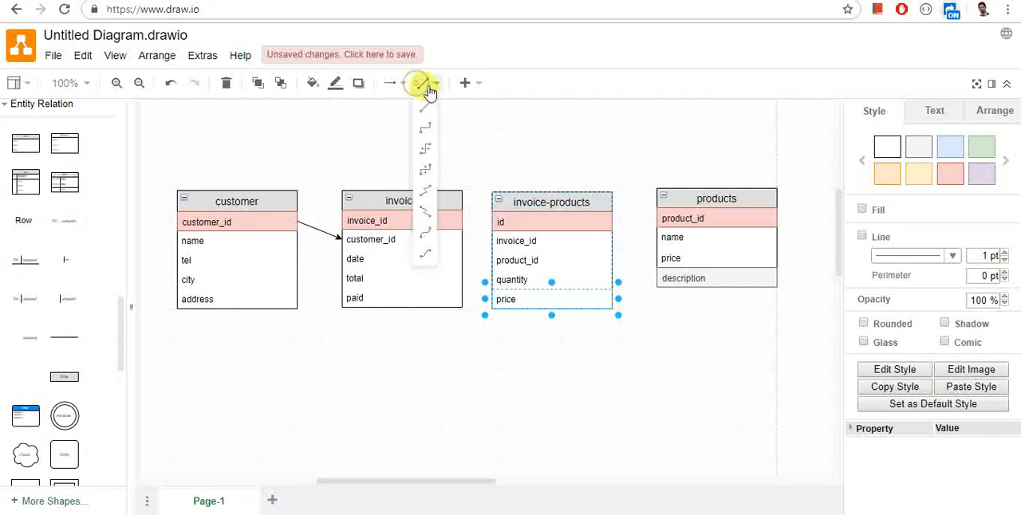
click(424, 123)
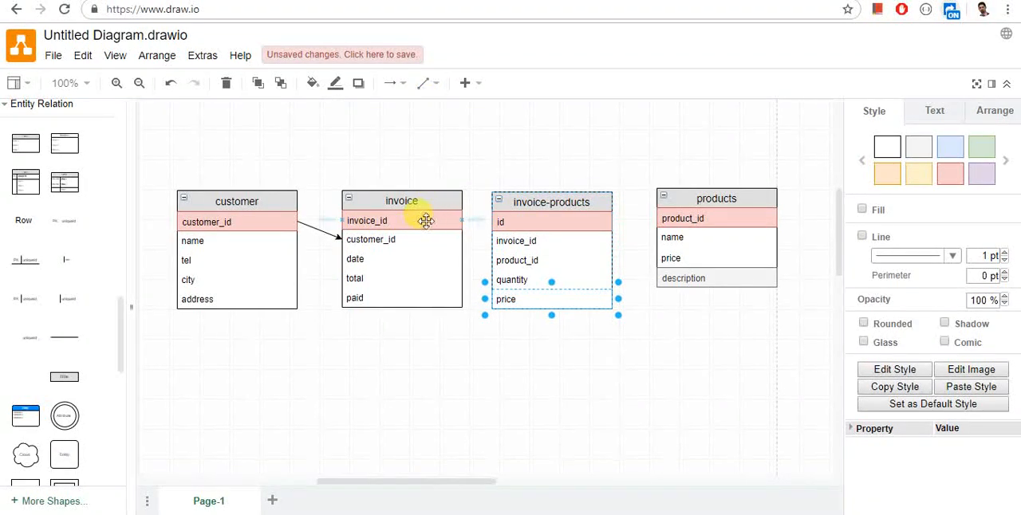
click(427, 83)
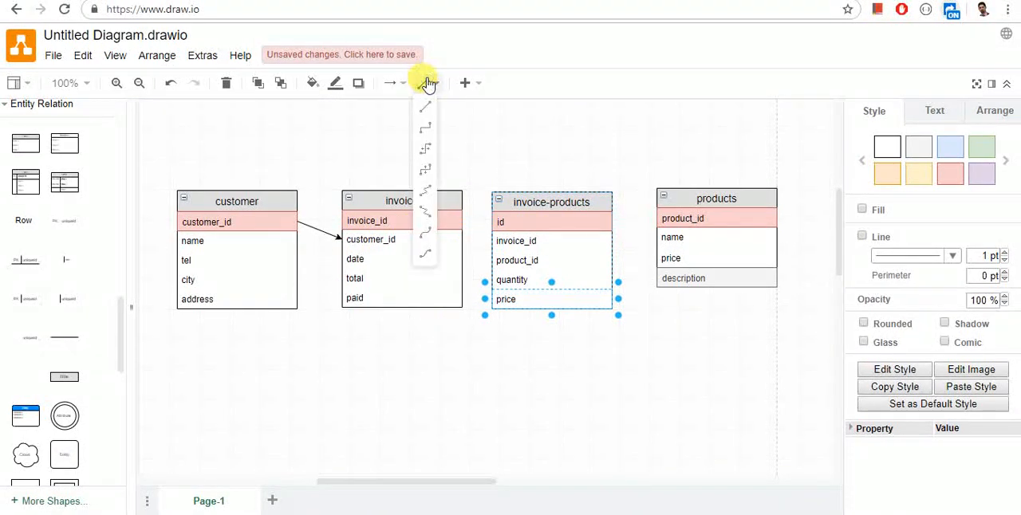
click(424, 105)
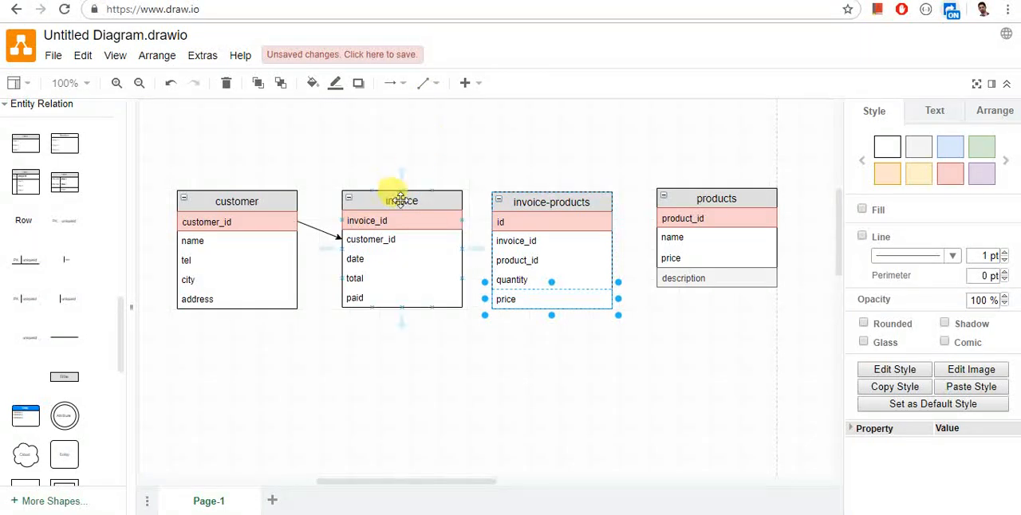
mouse_move(401, 190)
mouse_down()
mouse_move(449, 224)
mouse_move(432, 209)
mouse_up()
key(ctrl+z)
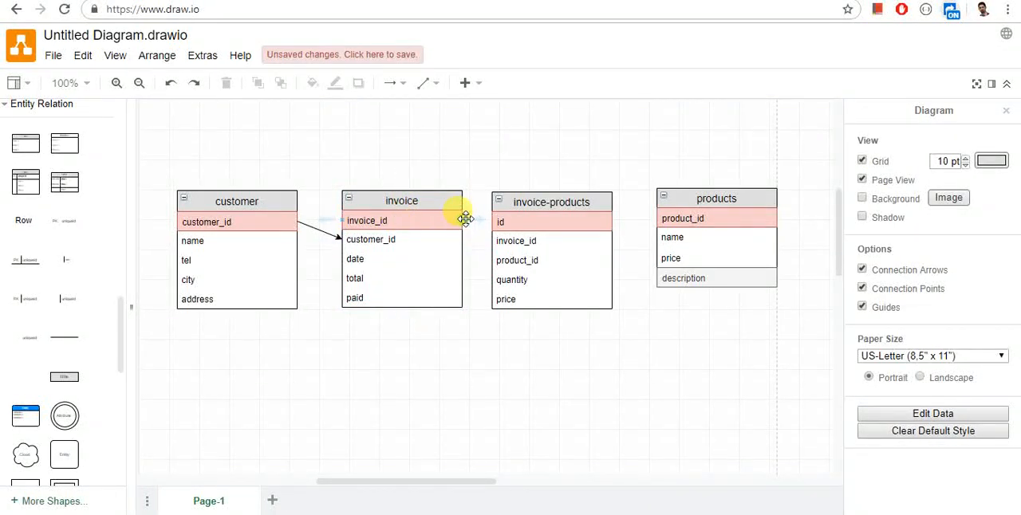
drag(460, 220, 490, 239)
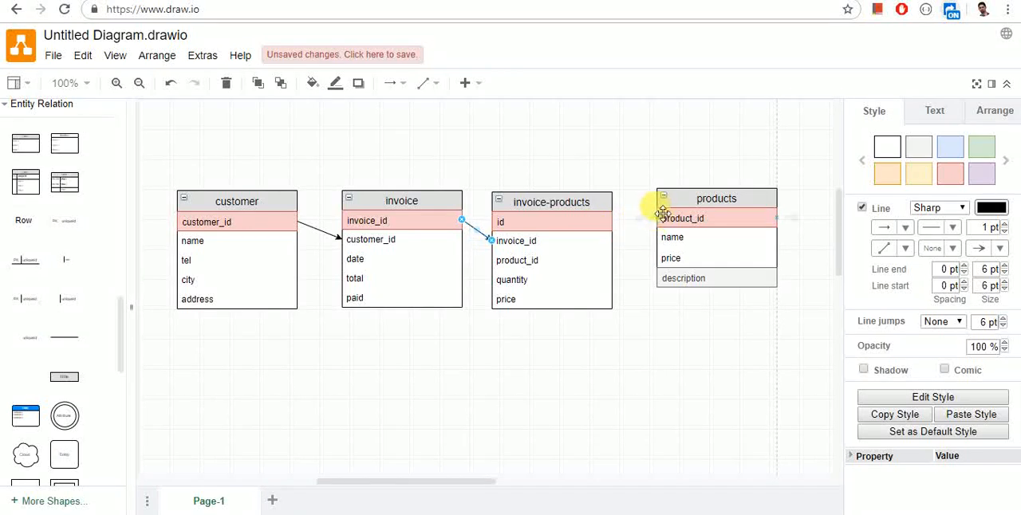
drag(659, 216, 612, 260)
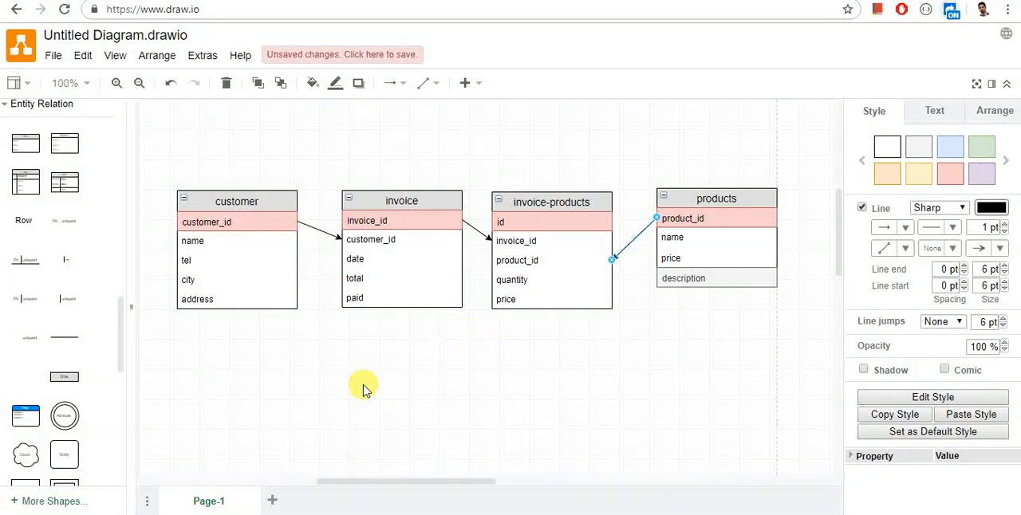
Step: Add a new entity table below the invoice table and title it "employee"
click(22, 151)
drag(204, 338, 333, 351)
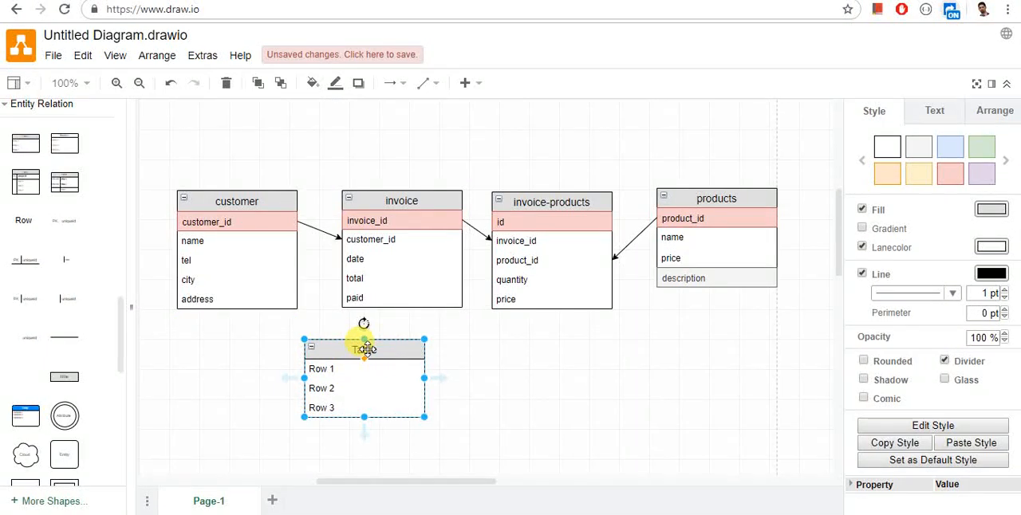
double_click(365, 348)
text(employee)
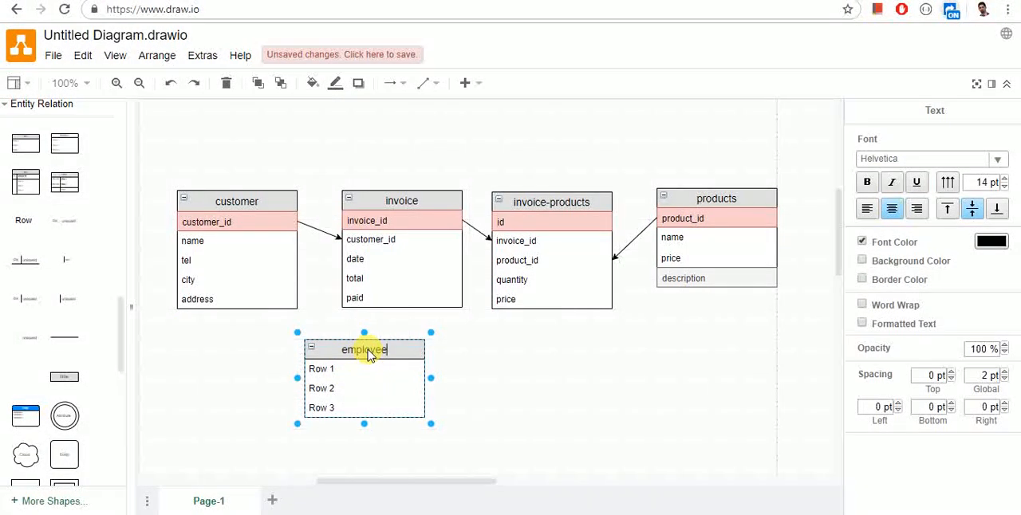
Step: Rename the three rows of the employee table "id", "name" and "tel"
click(358, 369)
double_click(356, 369)
text(id)
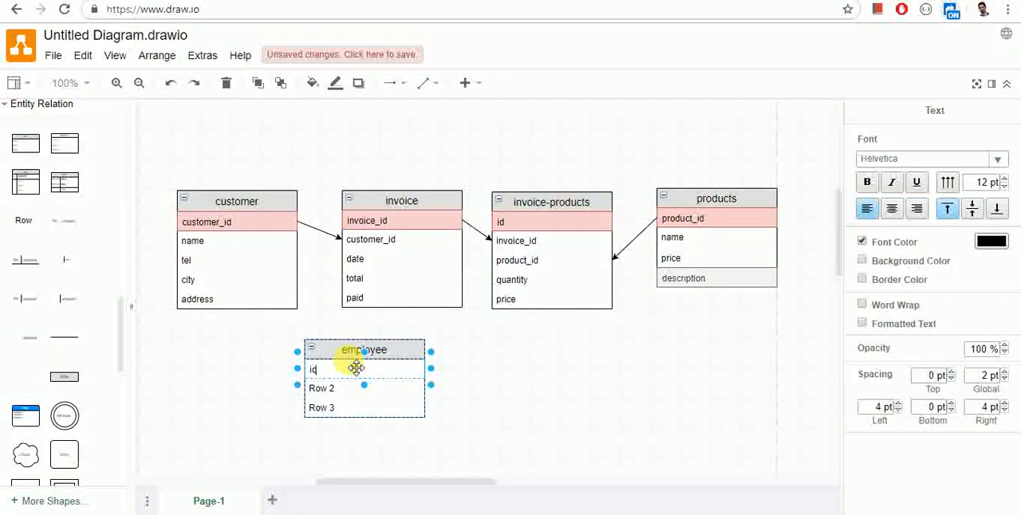
click(338, 388)
double_click(339, 390)
text(name)
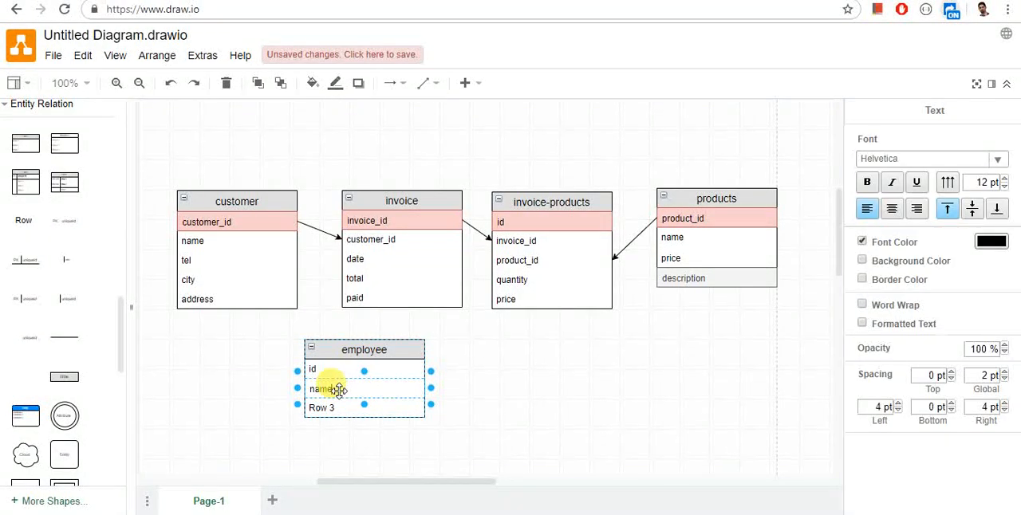
click(331, 408)
double_click(331, 408)
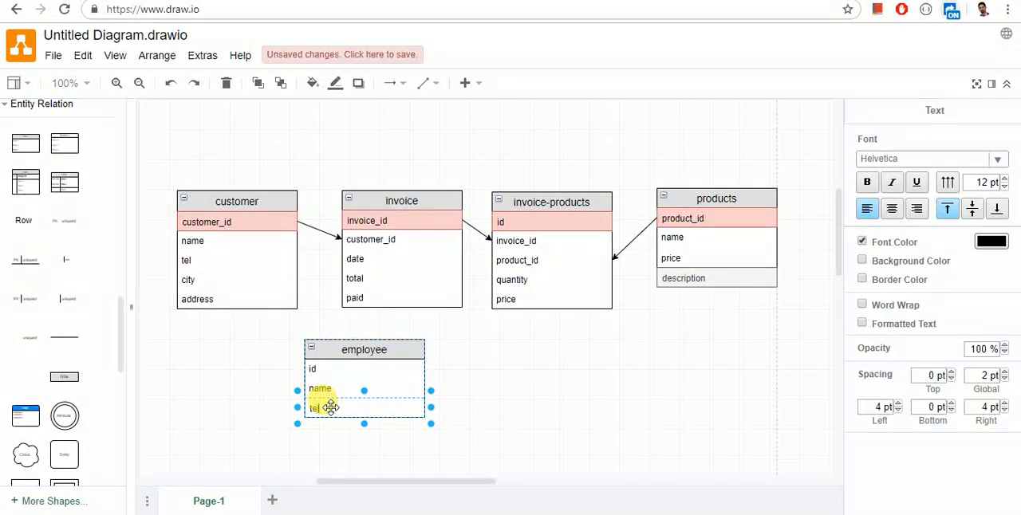
Step: Add two more rows named "salary" and "hire_date" below the tel row of the employee table
click(441, 409)
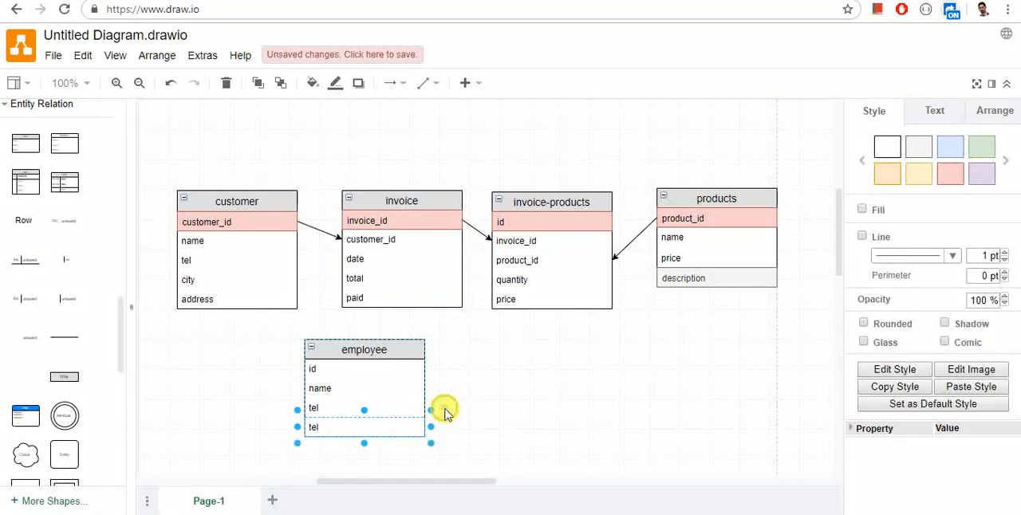
click(397, 421)
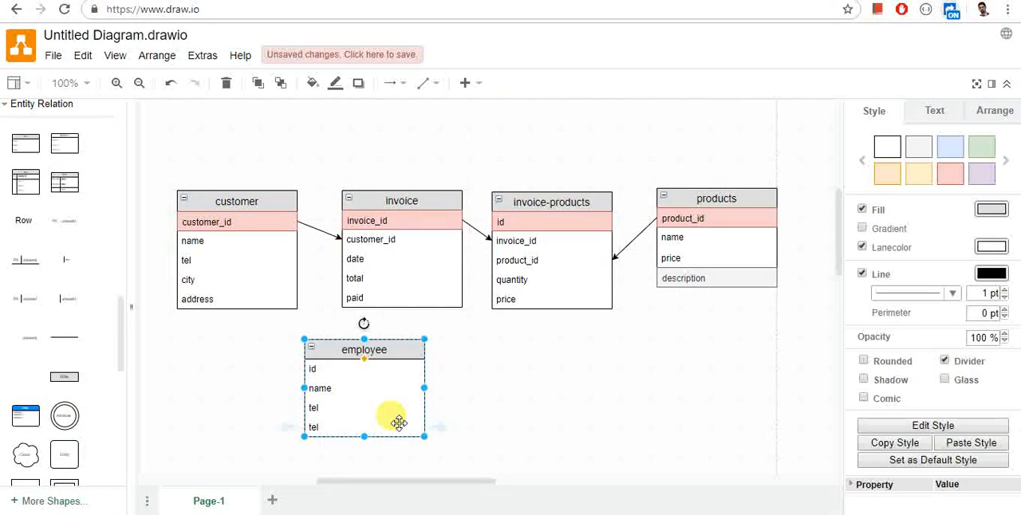
click(351, 424)
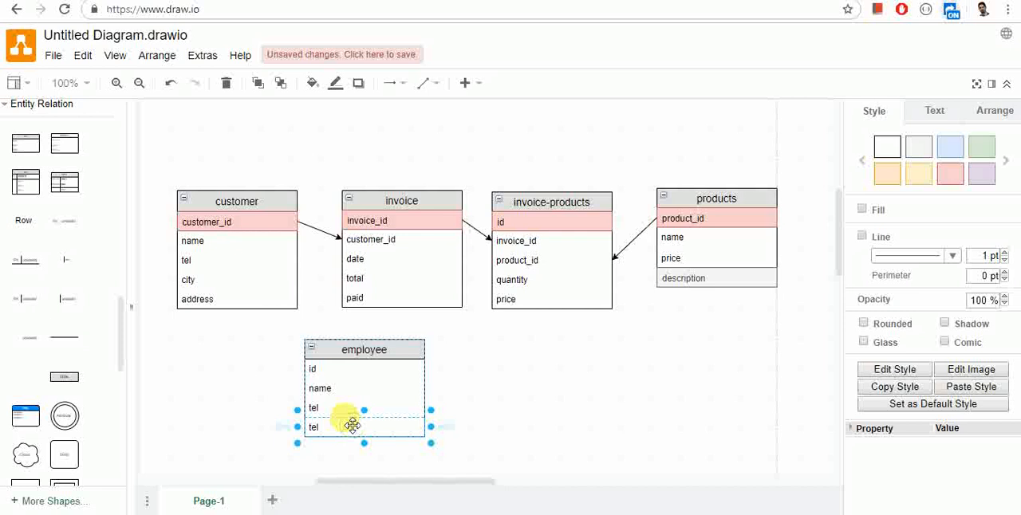
text(sla)
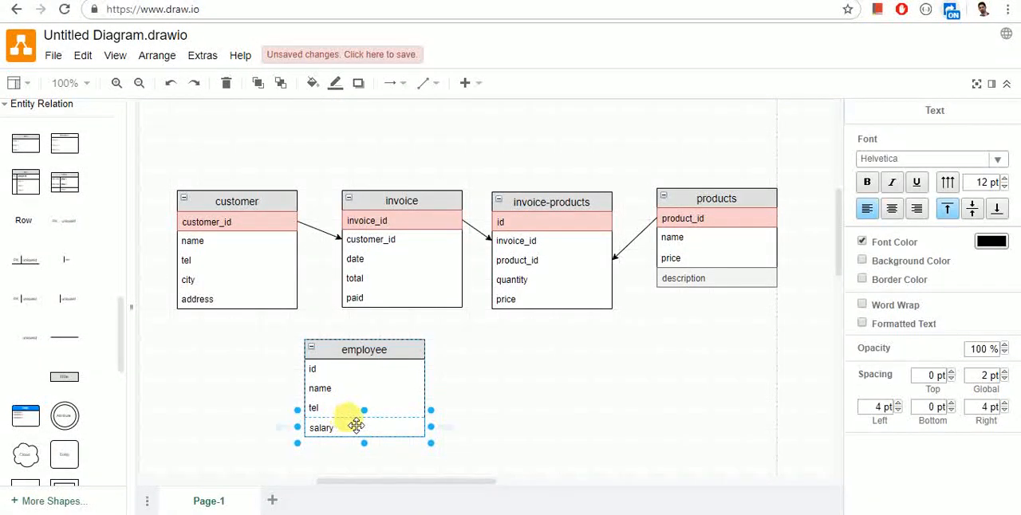
click(469, 431)
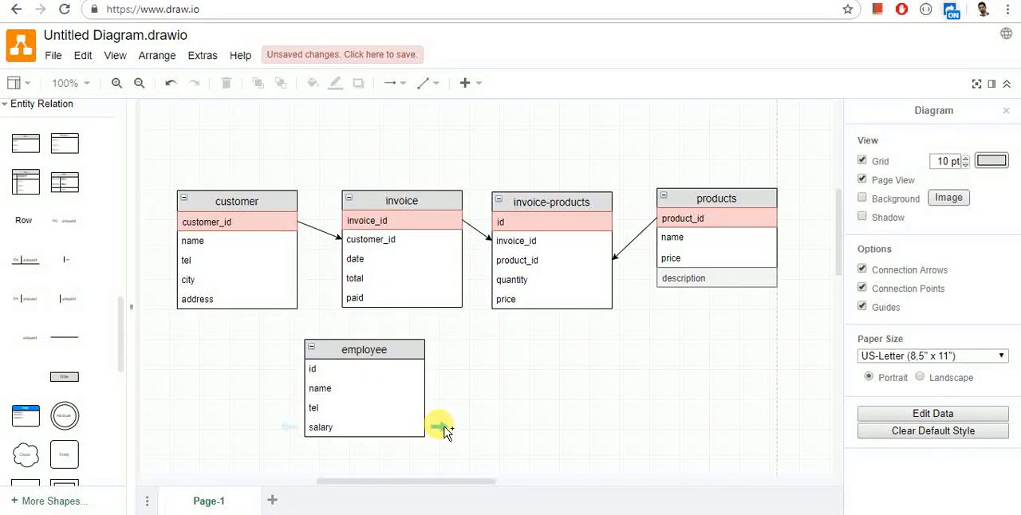
click(440, 427)
text(date)
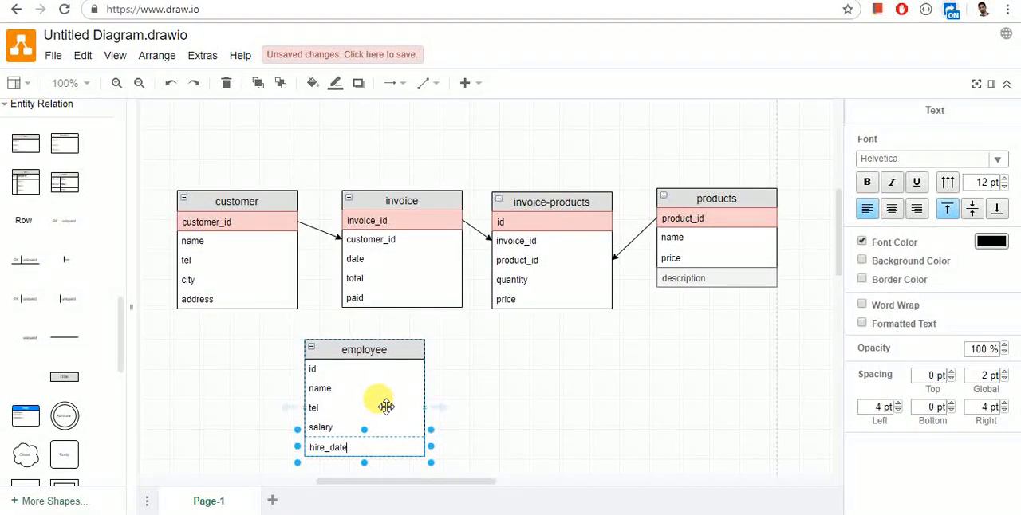
click(456, 447)
Step: Move the employee table below the customer table and give its id row the light red fill style
drag(362, 358, 224, 363)
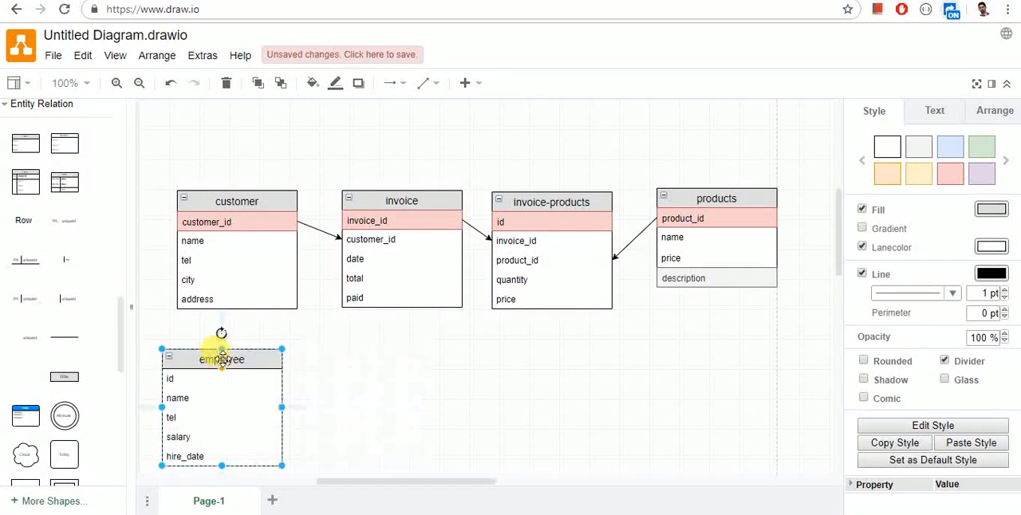
click(272, 380)
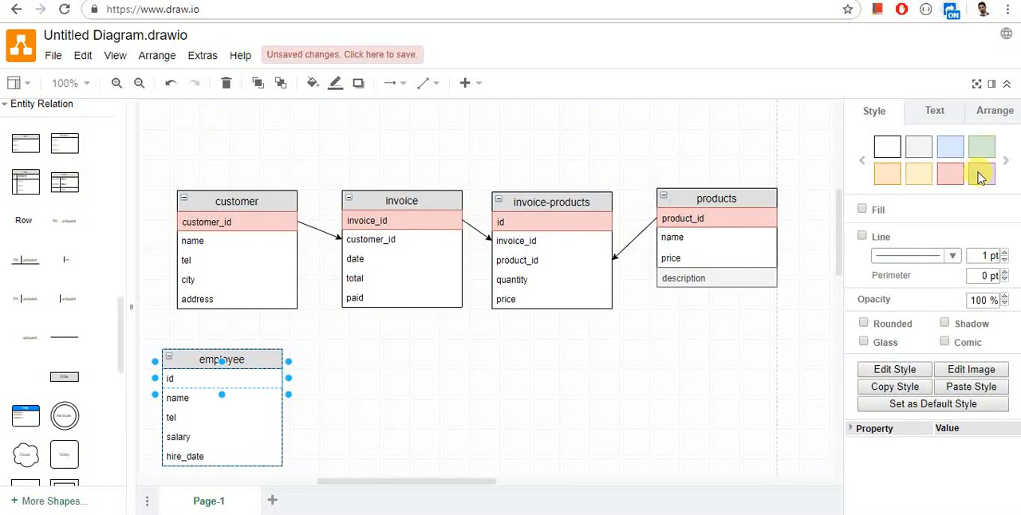
click(952, 175)
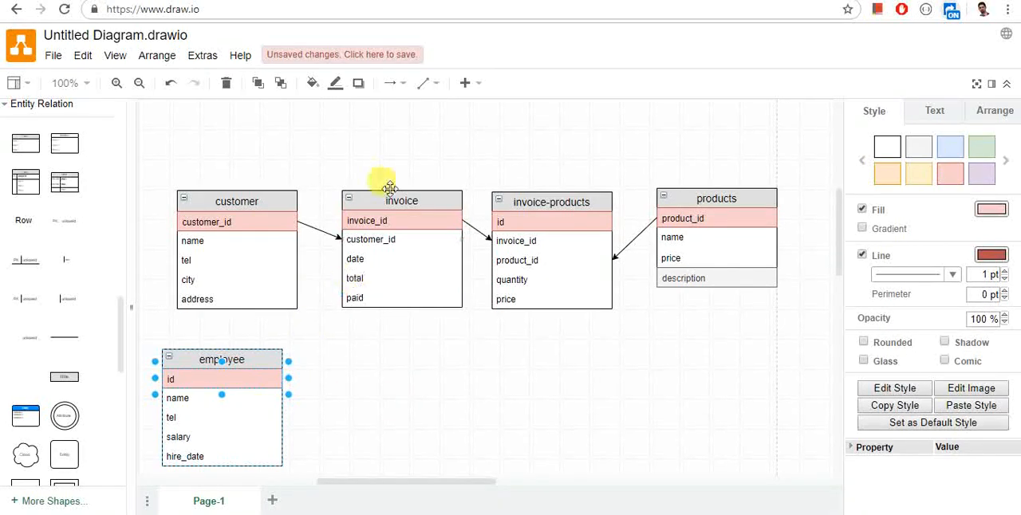
click(423, 83)
click(420, 104)
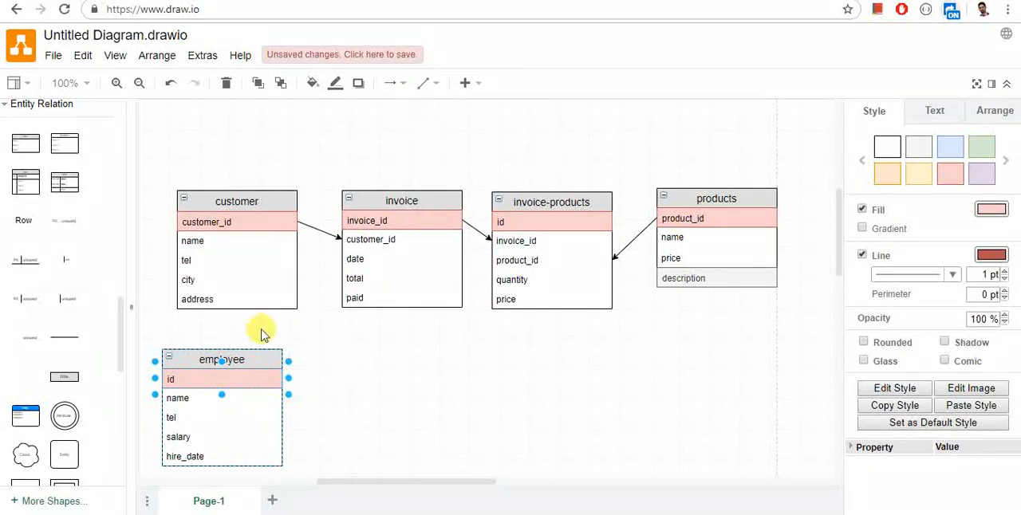
Step: Duplicate the paid row of the invoice table to add another row
click(395, 294)
key(ctrl+d)
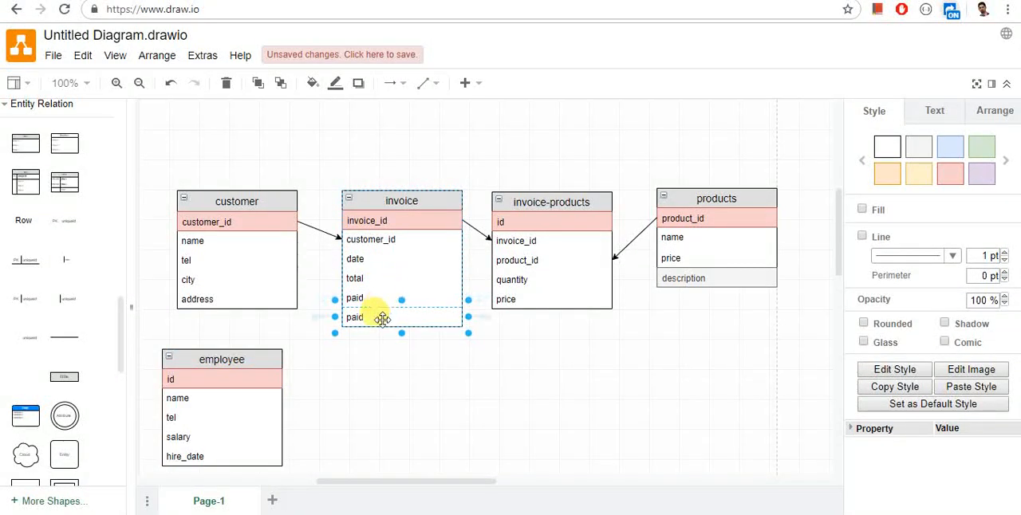
click(381, 317)
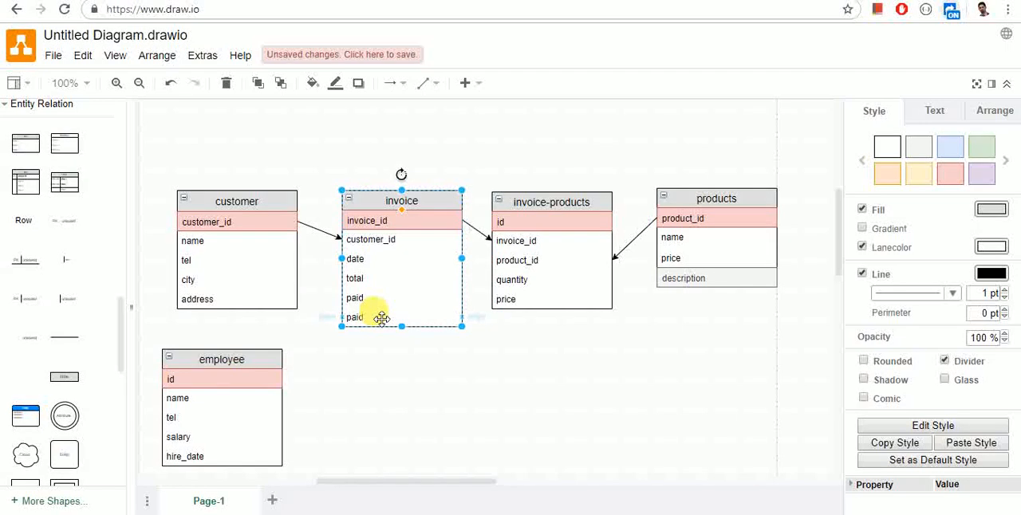
click(374, 238)
key(ctrl+d)
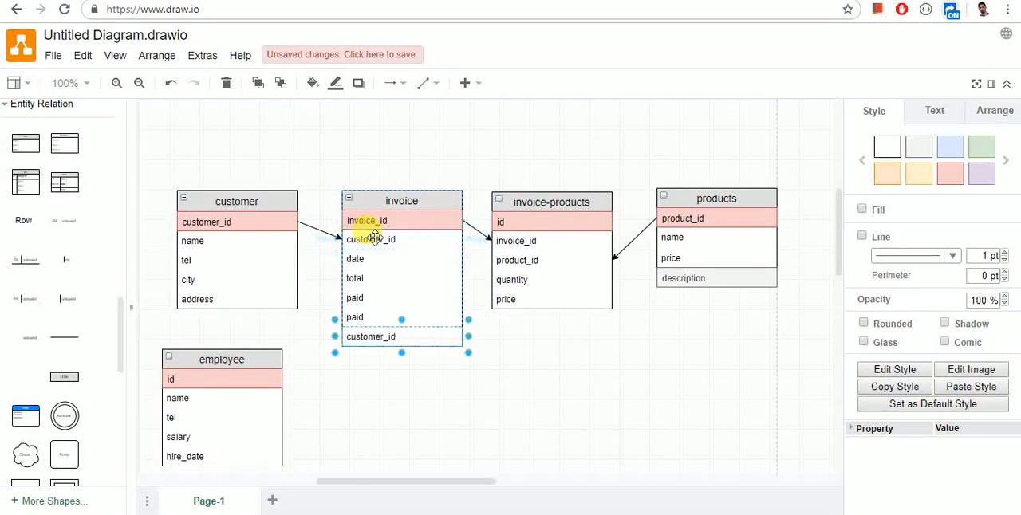
key(ctrl+z)
Step: Rename the duplicated paid row of the invoice table "employee_id" and move it directly below customer_id
click(376, 317)
text(employee)
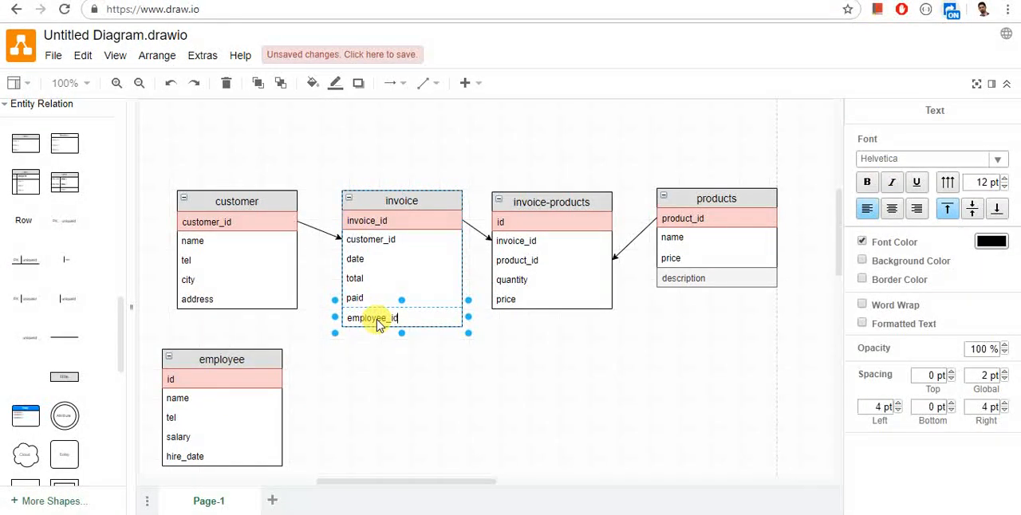
drag(376, 320, 375, 291)
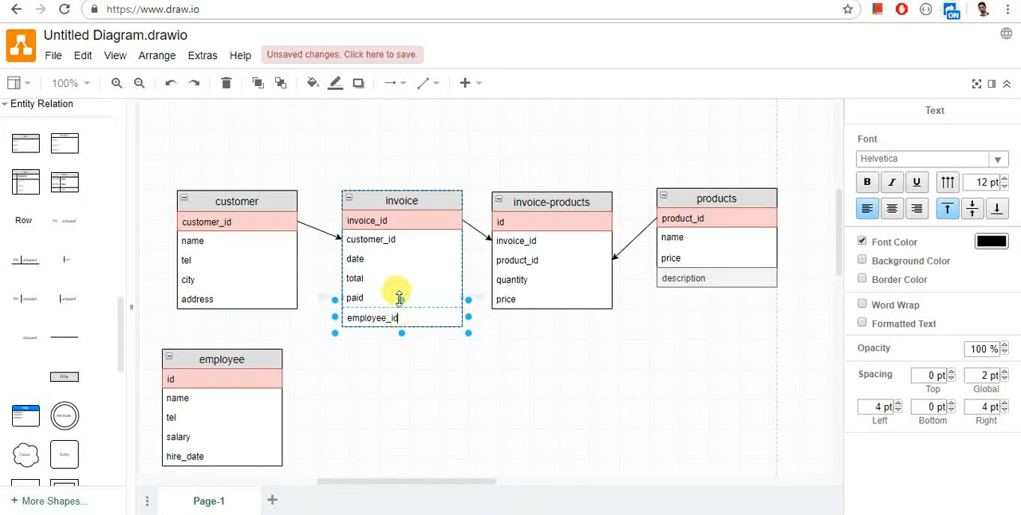
click(400, 356)
drag(399, 291, 397, 250)
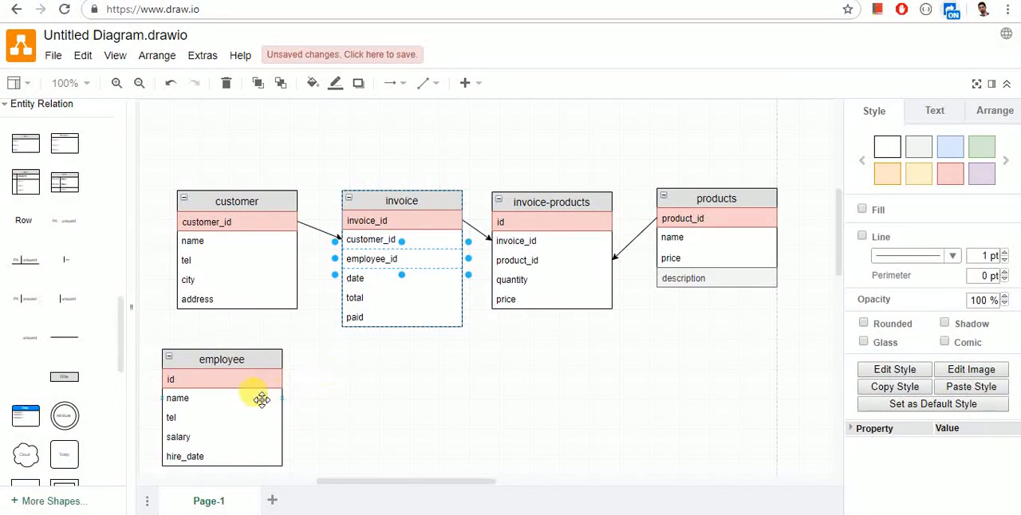
Step: Connect the id row of the employee table to the employee_id row of the invoice table with a straight arrow
click(337, 384)
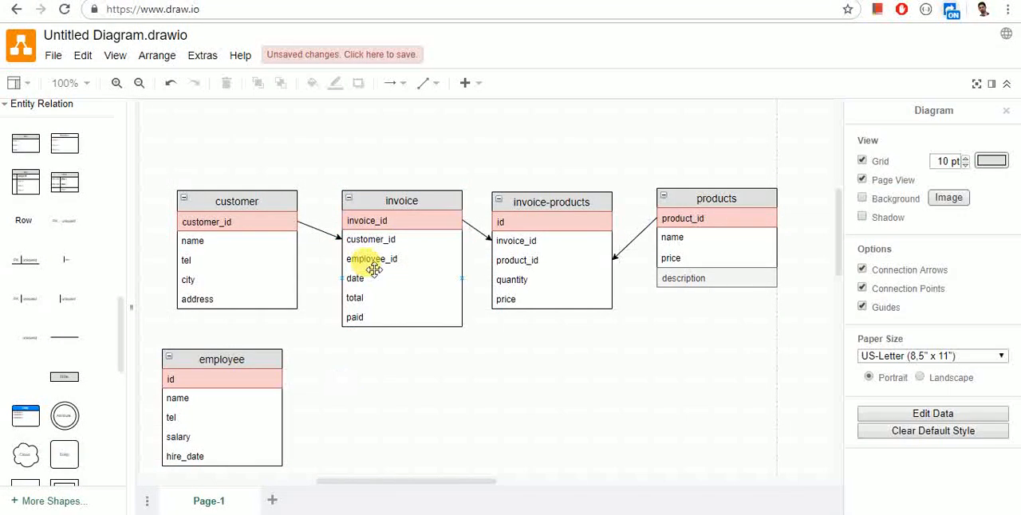
click(253, 380)
click(309, 399)
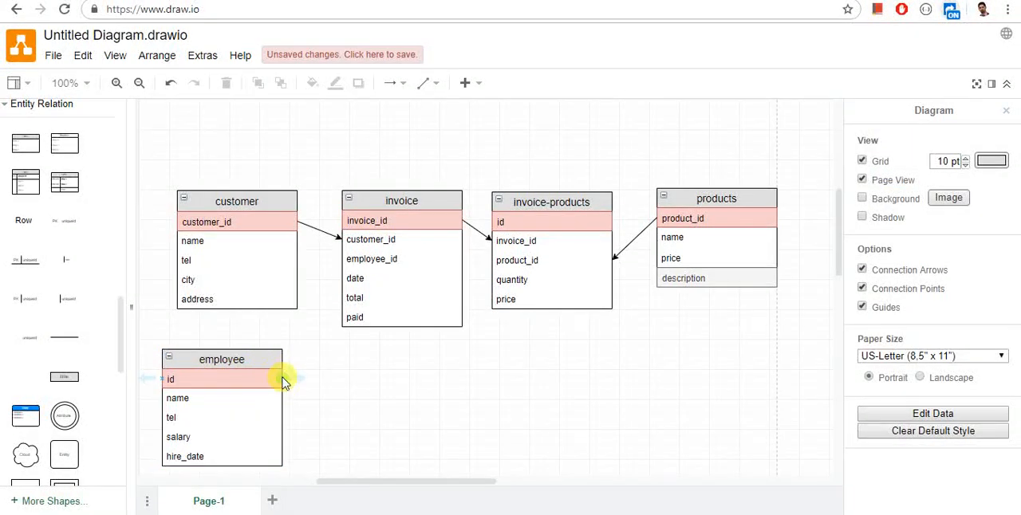
drag(285, 382, 341, 259)
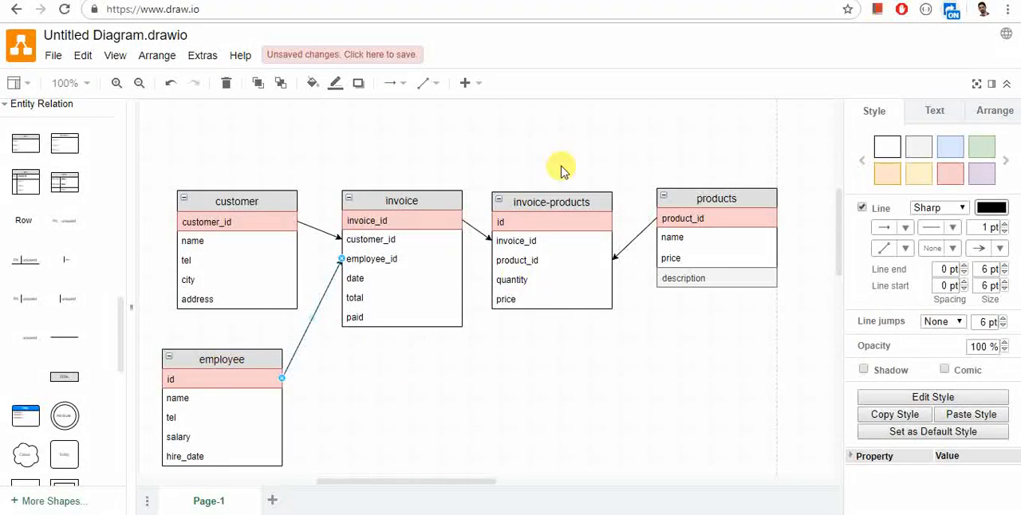
drag(334, 373, 781, 167)
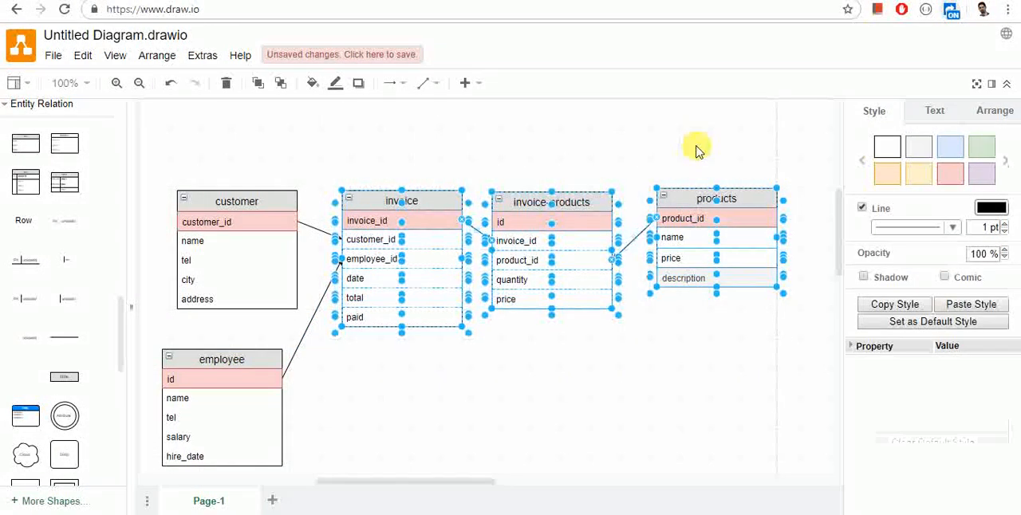
click(391, 397)
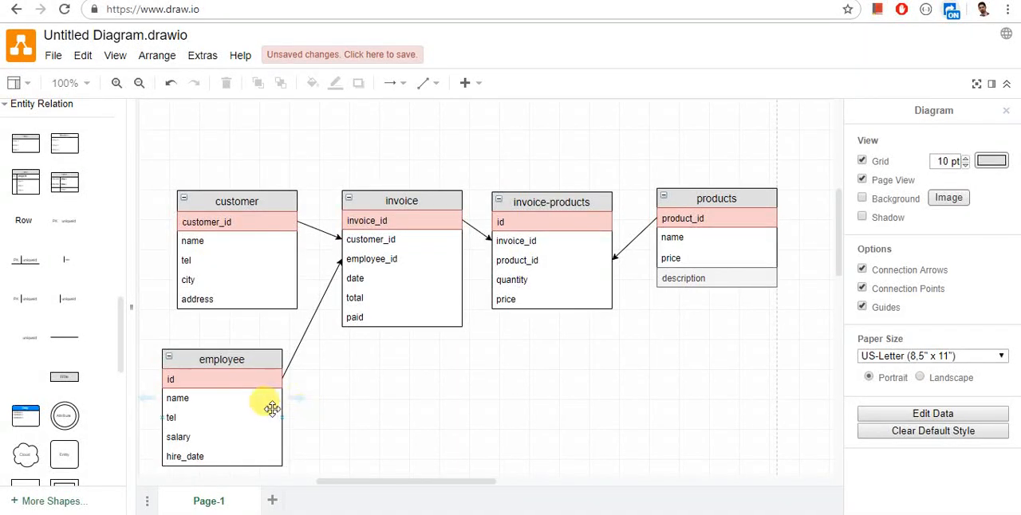